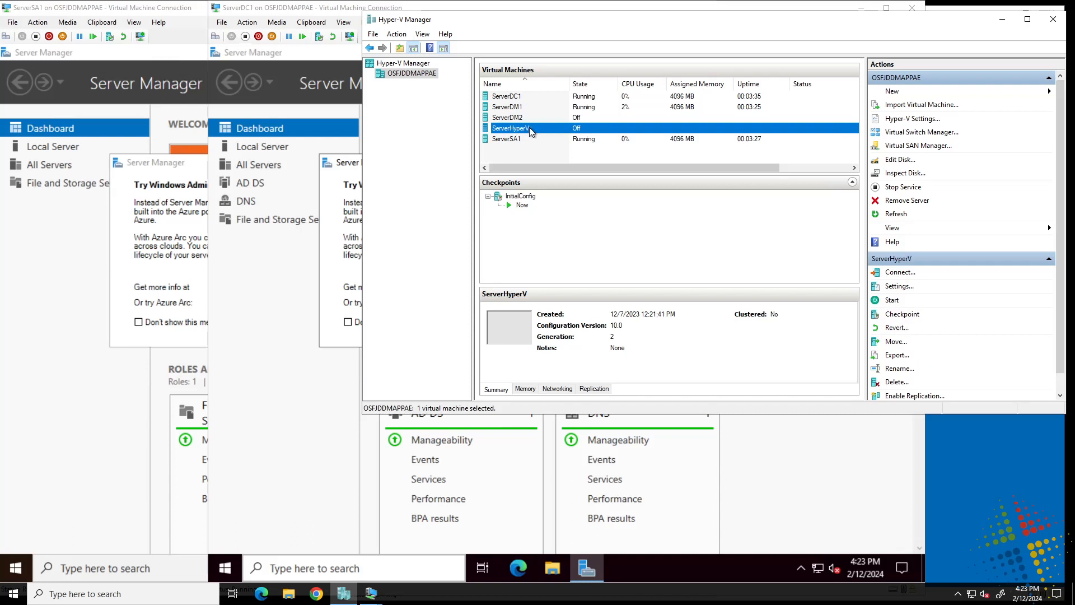
# - Apply the InitialConfig checkpoint to the ServerHyperV virtual machine
pyautogui.click(520, 197)
pyautogui.rightClick(520, 197)
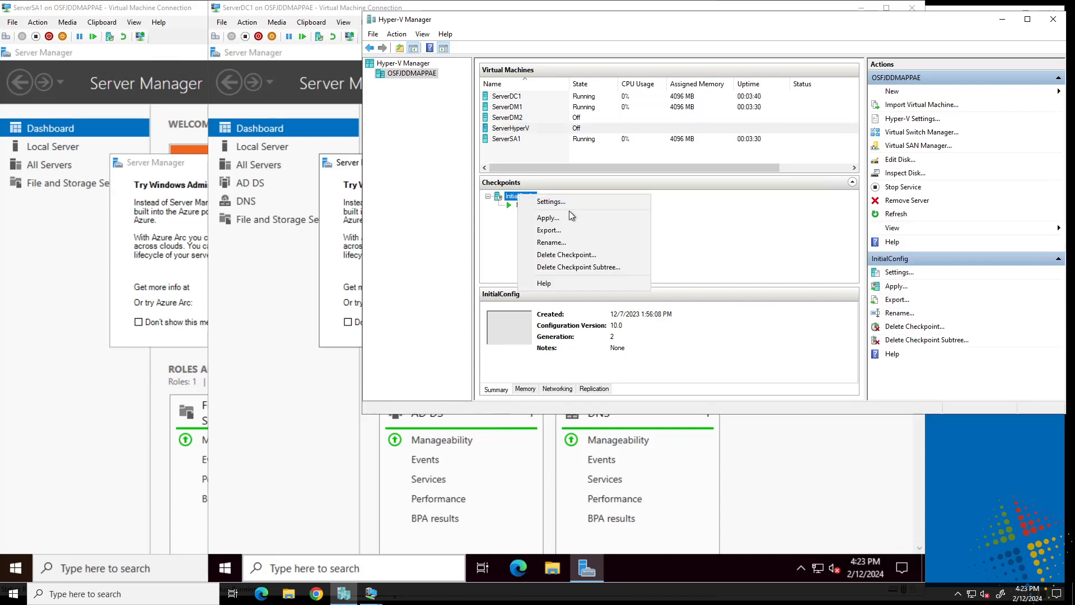
pyautogui.click(567, 217)
pyautogui.click(794, 225)
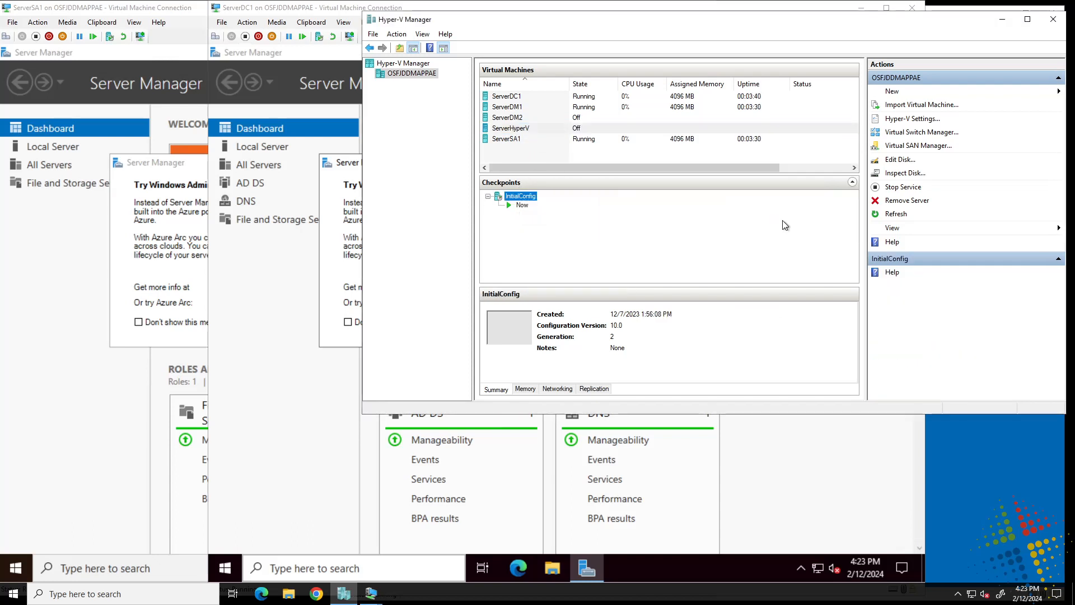
# - Restore the ServerDM2 virtual machine to its InitialConfig checkpoint
pyautogui.click(519, 118)
pyautogui.rightClick(519, 117)
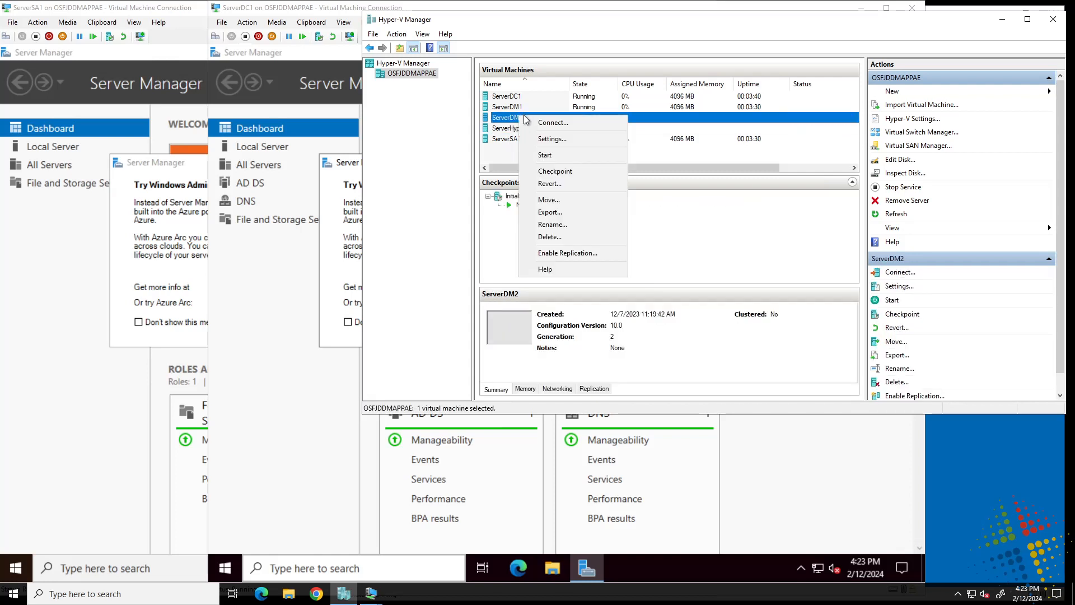
pyautogui.click(514, 198)
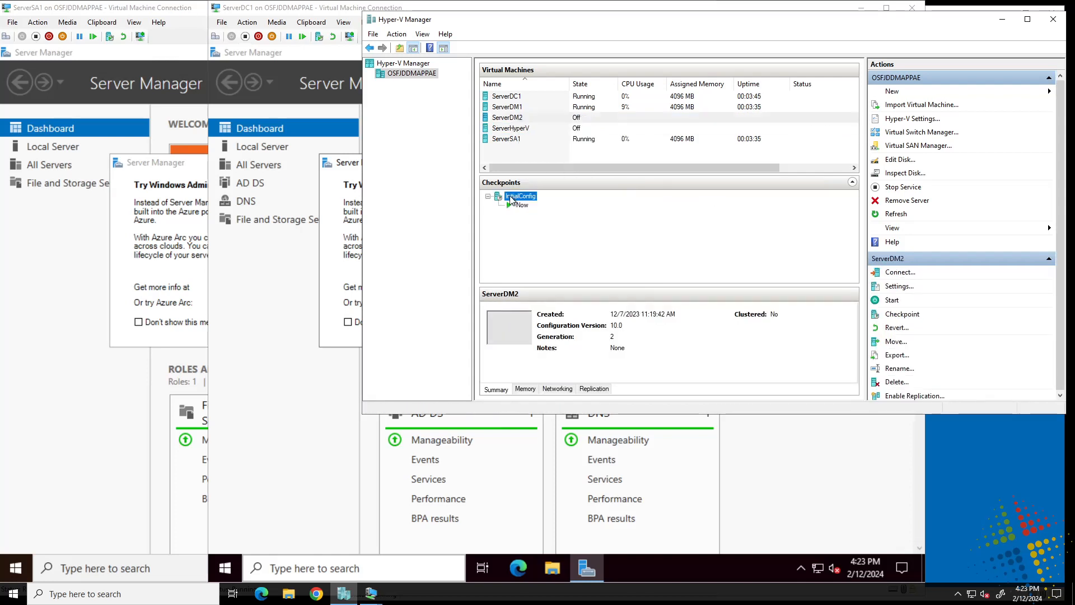
pyautogui.rightClick(515, 198)
pyautogui.click(549, 223)
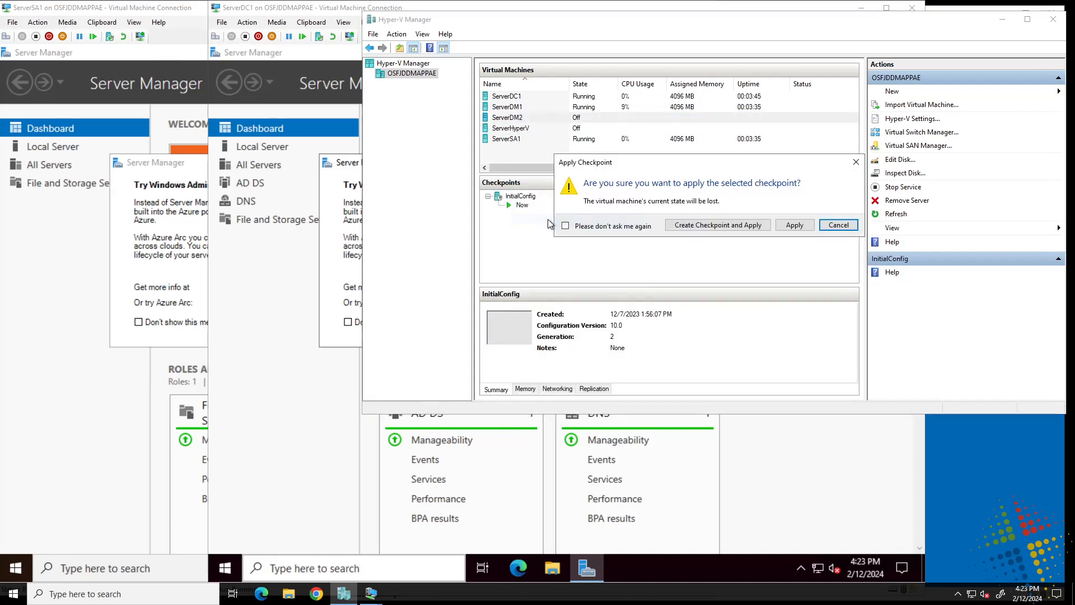
pyautogui.click(807, 225)
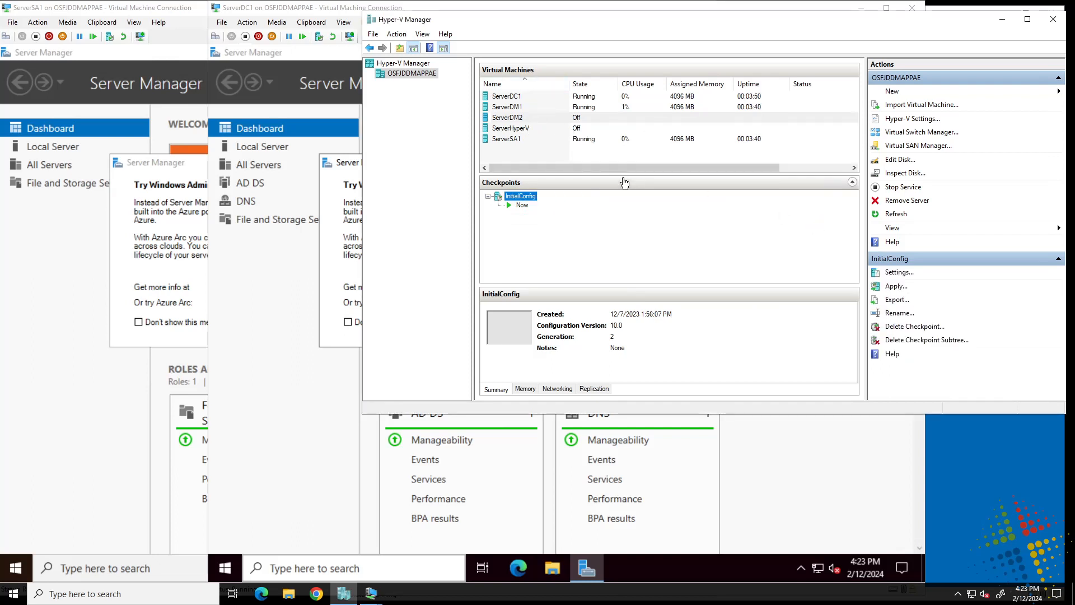
# - Select the running virtual machines ServerDC1, ServerDM1 and ServerSA1 together
pyautogui.click(523, 107)
pyautogui.click(524, 98)
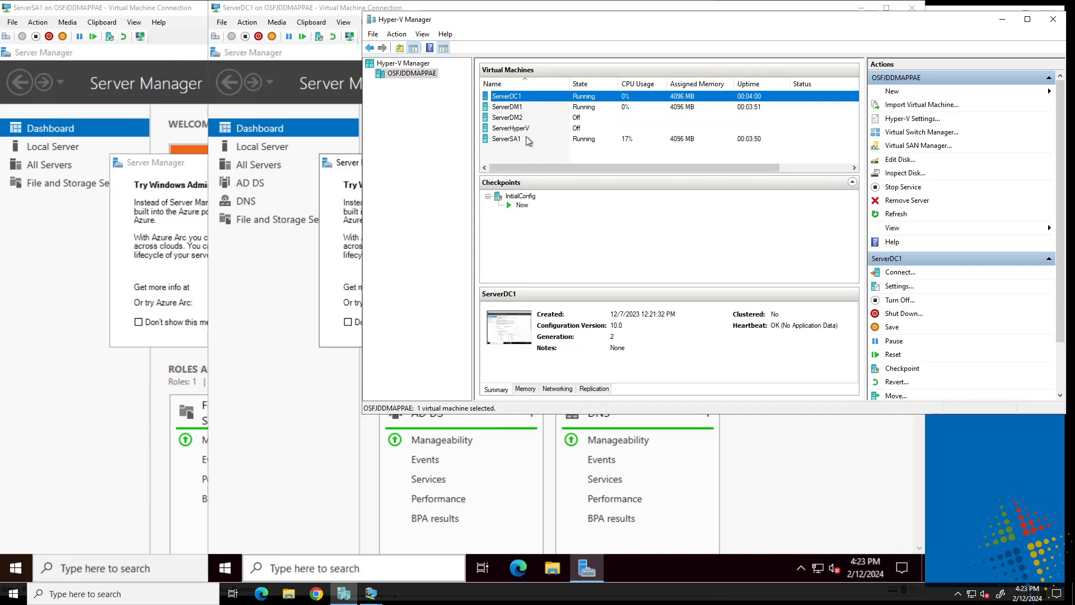
pyautogui.keyDown('ctrl'); pyautogui.click(521, 107); pyautogui.keyUp('ctrl')
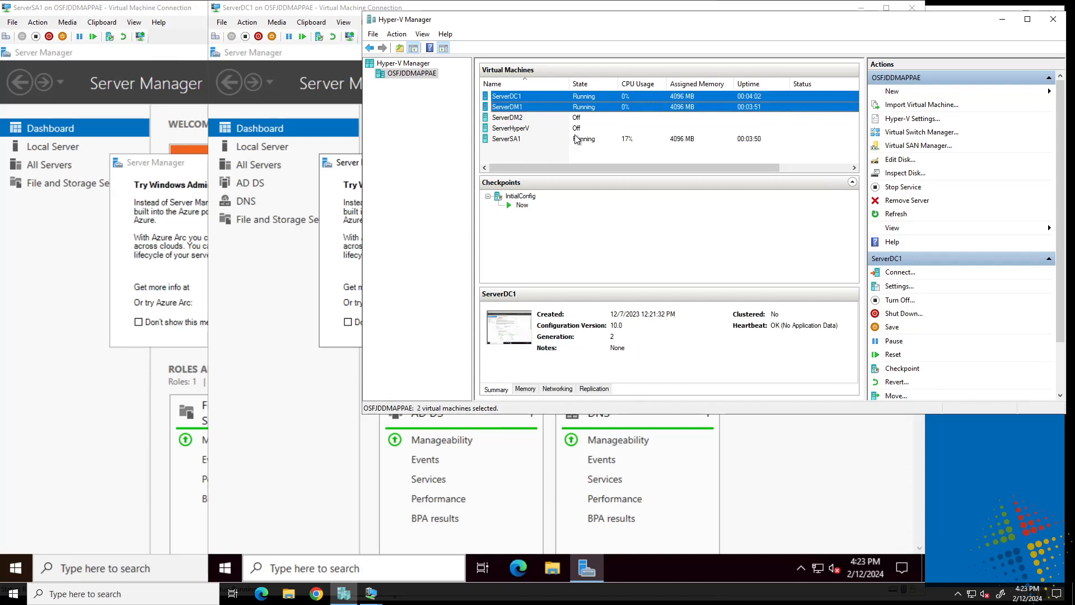
pyautogui.keyDown('ctrl'); pyautogui.click(525, 140); pyautogui.keyUp('ctrl')
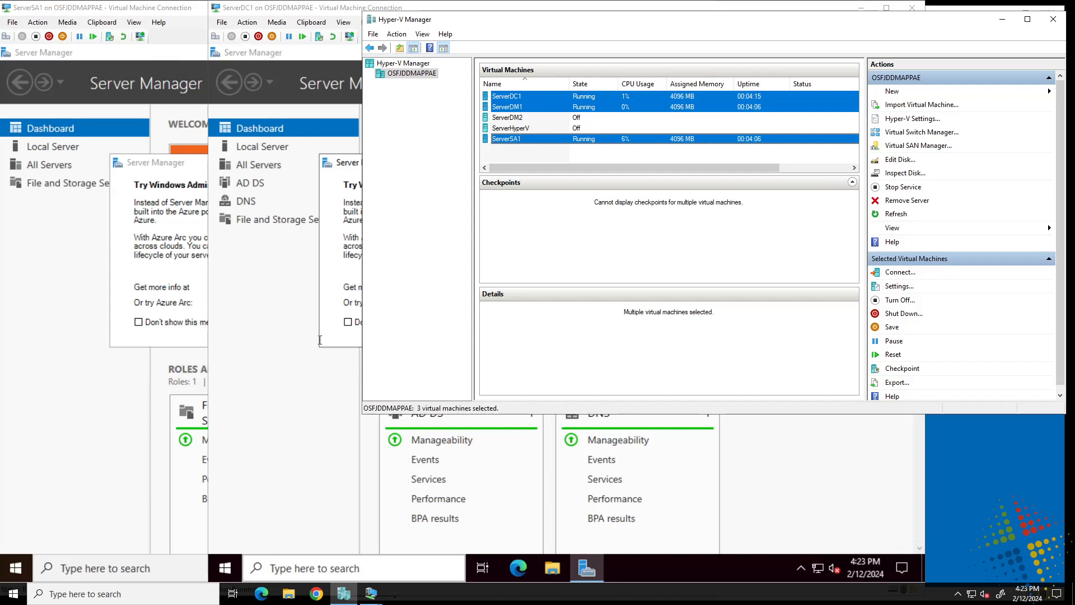
# - On ServerSA1, open the Internet Protocol Version 4 (TCP/IPv4) properties of the Ethernet1 adapter
pyautogui.click(63, 468)
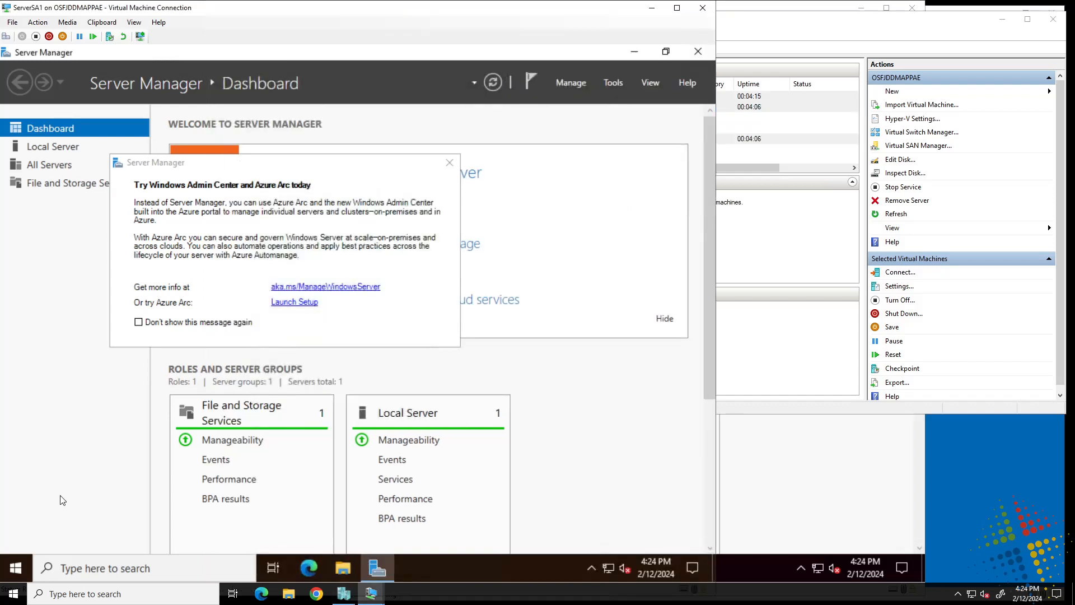
pyautogui.rightClick(16, 570)
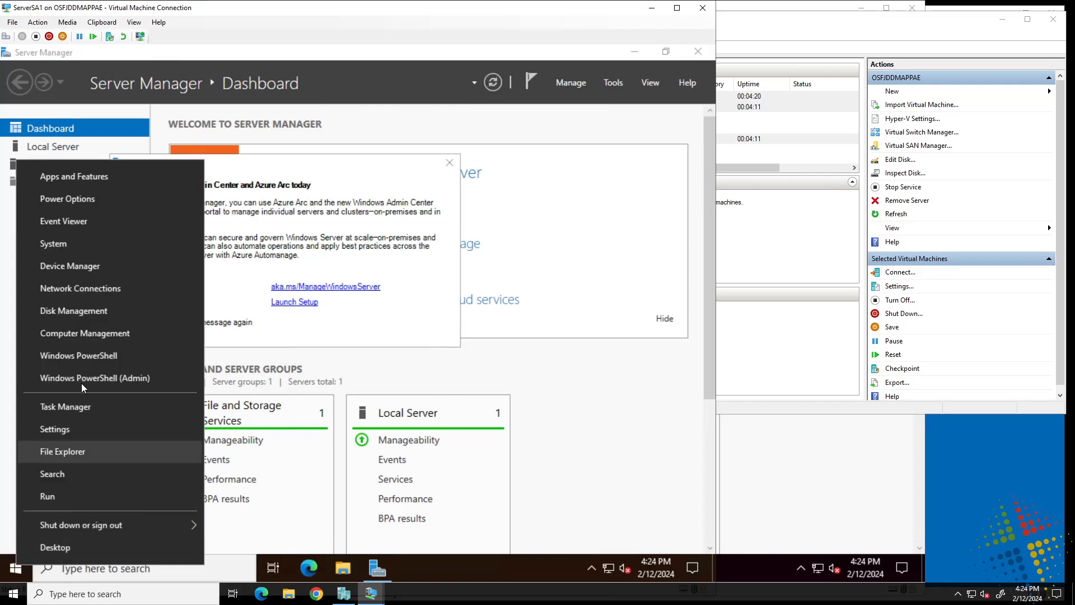
pyautogui.click(95, 295)
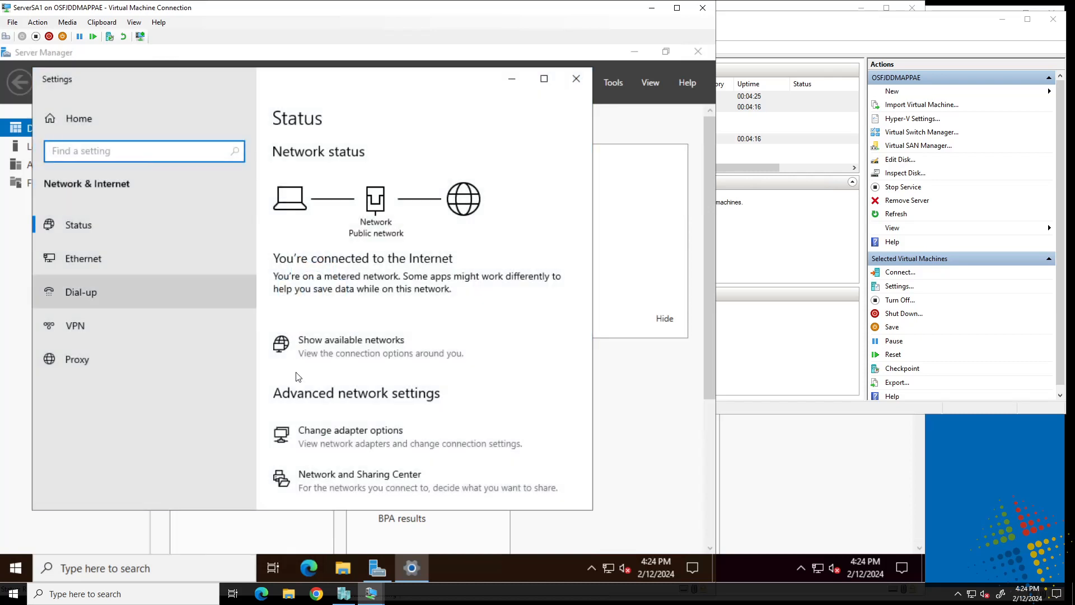
pyautogui.click(311, 445)
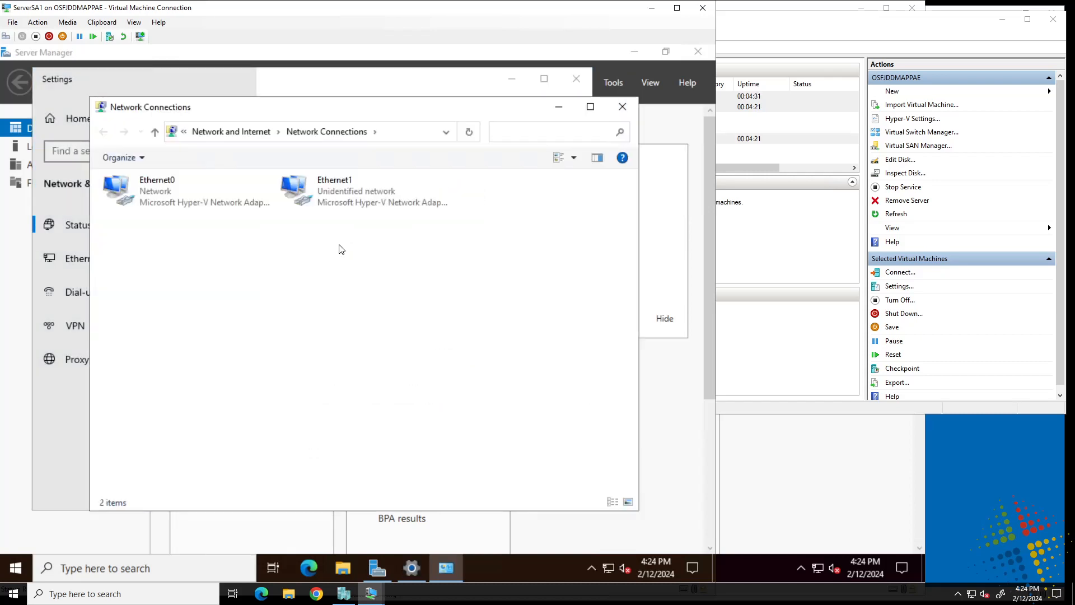
pyautogui.rightClick(338, 199)
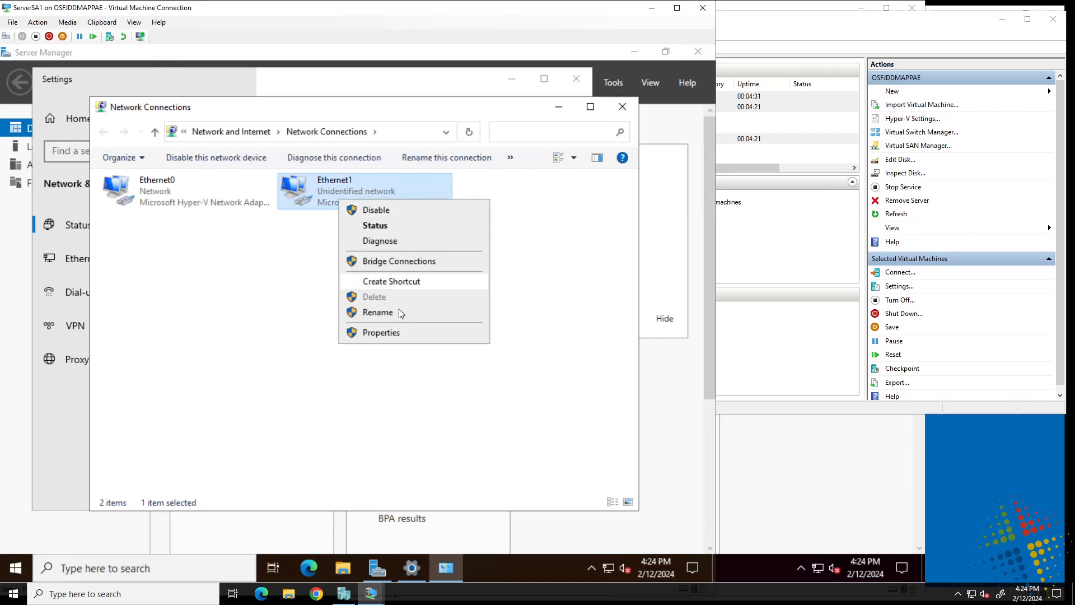
pyautogui.click(380, 333)
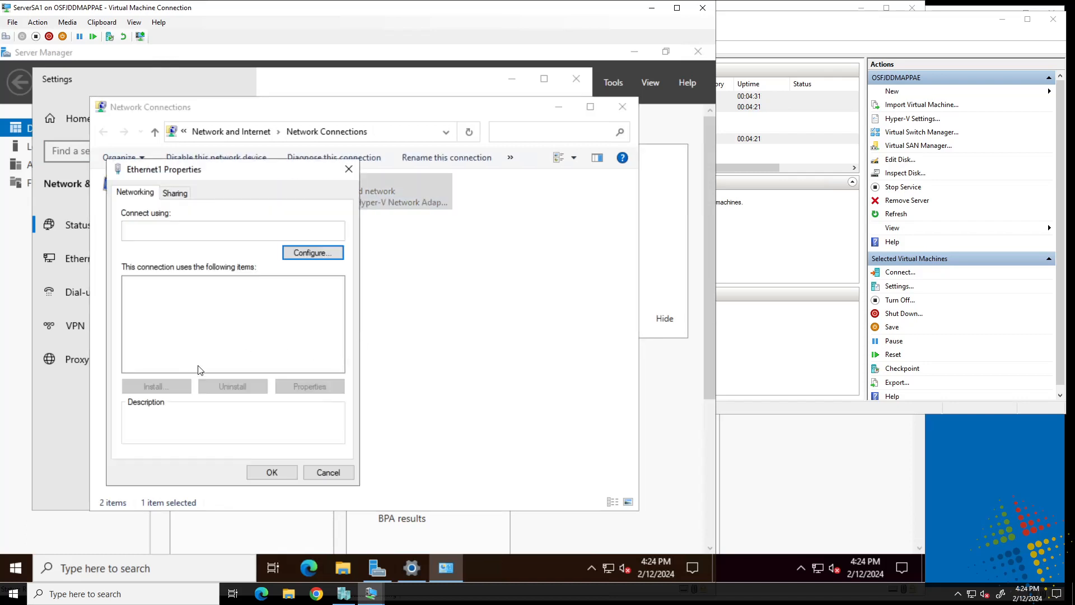
pyautogui.click(253, 318)
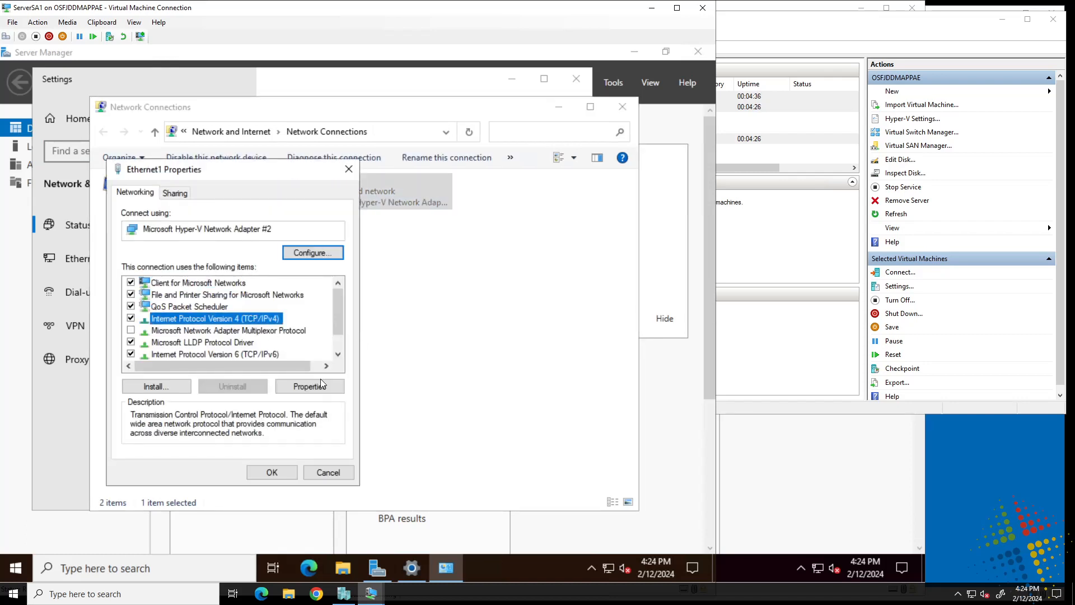
pyautogui.click(320, 388)
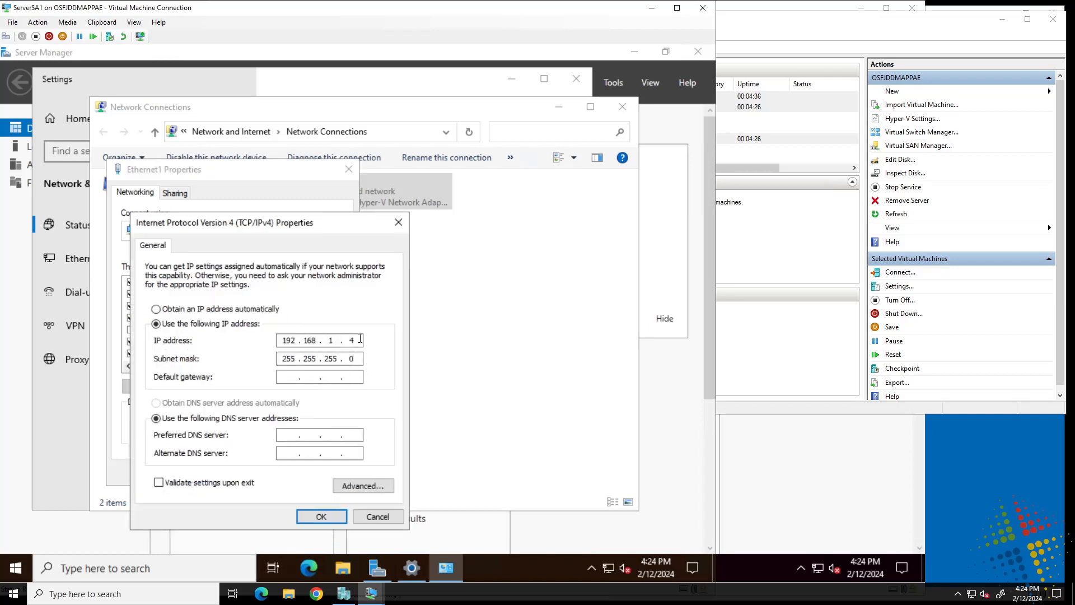
# - Set the IP address of ServerSA1's Ethernet1 adapter to 172.31.0.101 and save the adapter properties
pyautogui.press('BackSpace')
pyautogui.press('BackSpace')
pyautogui.press('BackSpace')
pyautogui.press('BackSpace')
pyautogui.press('BackSpace')
pyautogui.press('BackSpace')
pyautogui.press('BackSpace')
pyautogui.write('172 . 31 . 0 . 101')
pyautogui.click(319, 517)
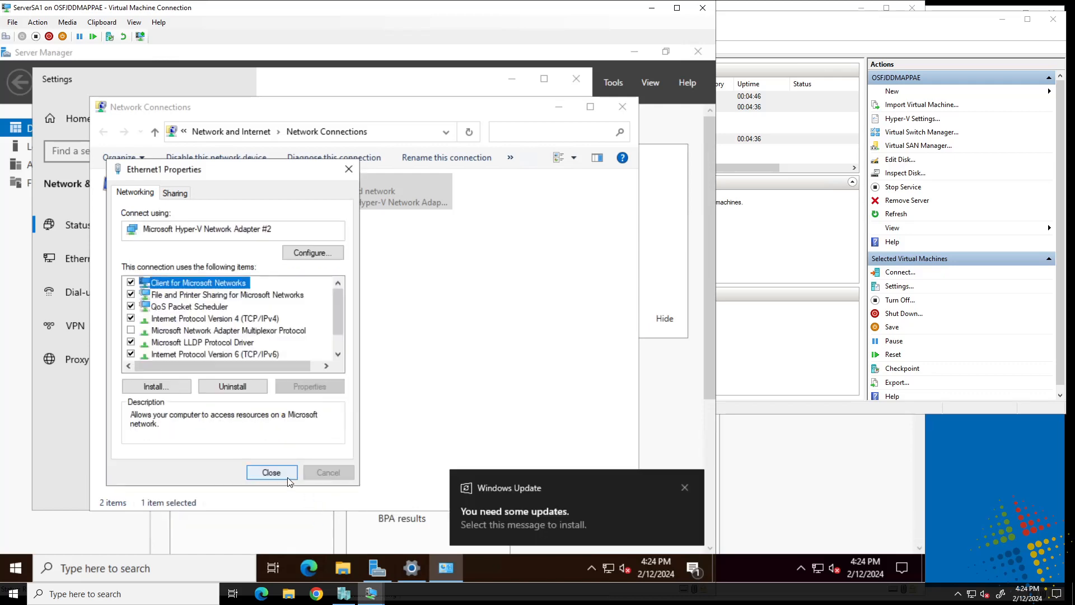
pyautogui.click(281, 474)
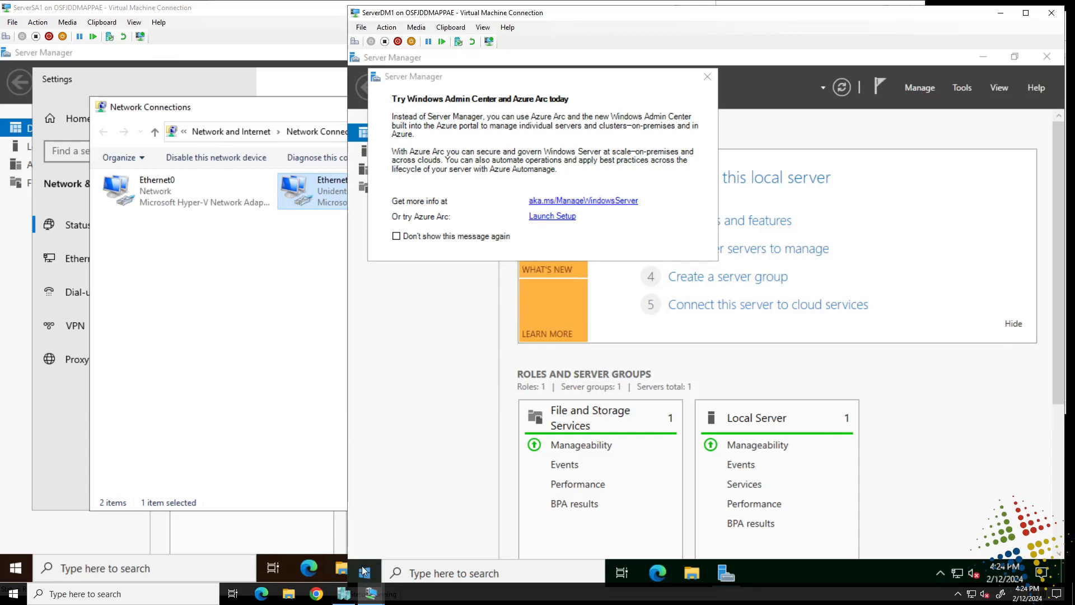
# - On ServerDM1, open the Internet Protocol Version 4 (TCP/IPv4) properties of the Ethernet1 adapter
pyautogui.rightClick(363, 567)
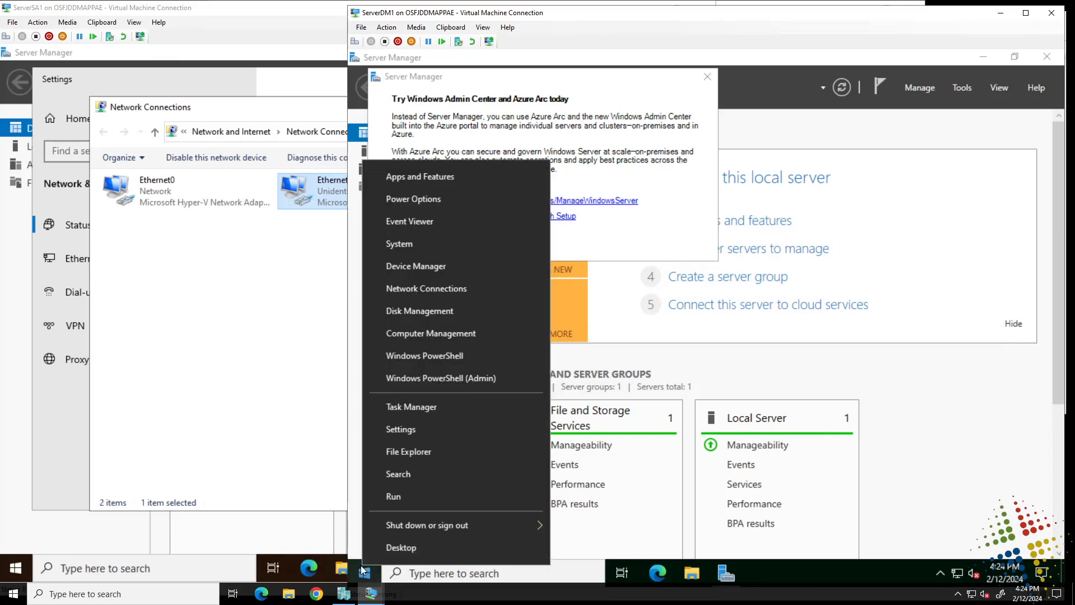
pyautogui.click(425, 289)
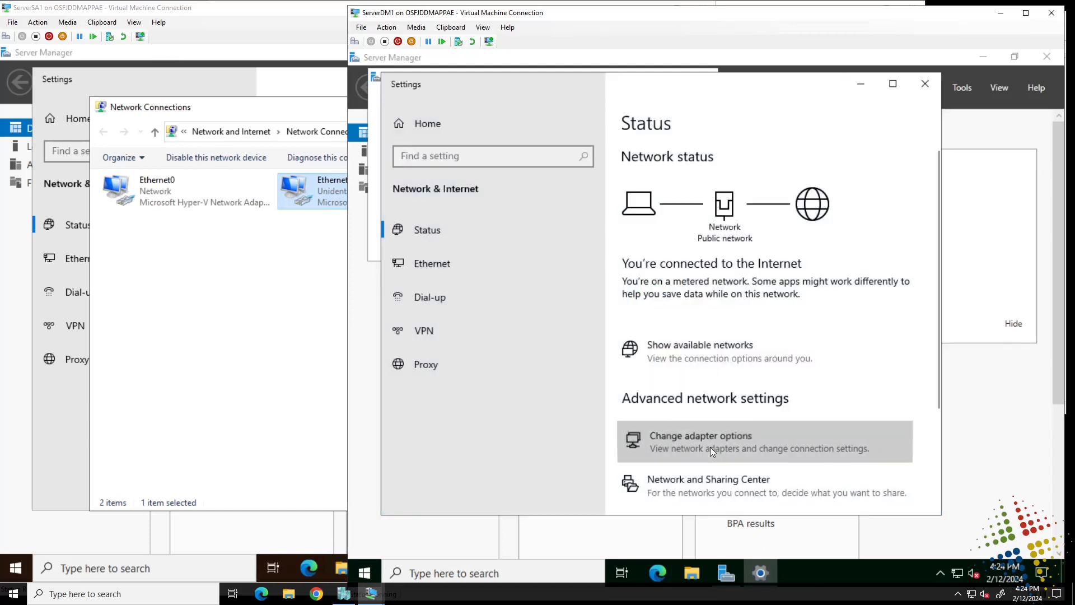
pyautogui.click(709, 447)
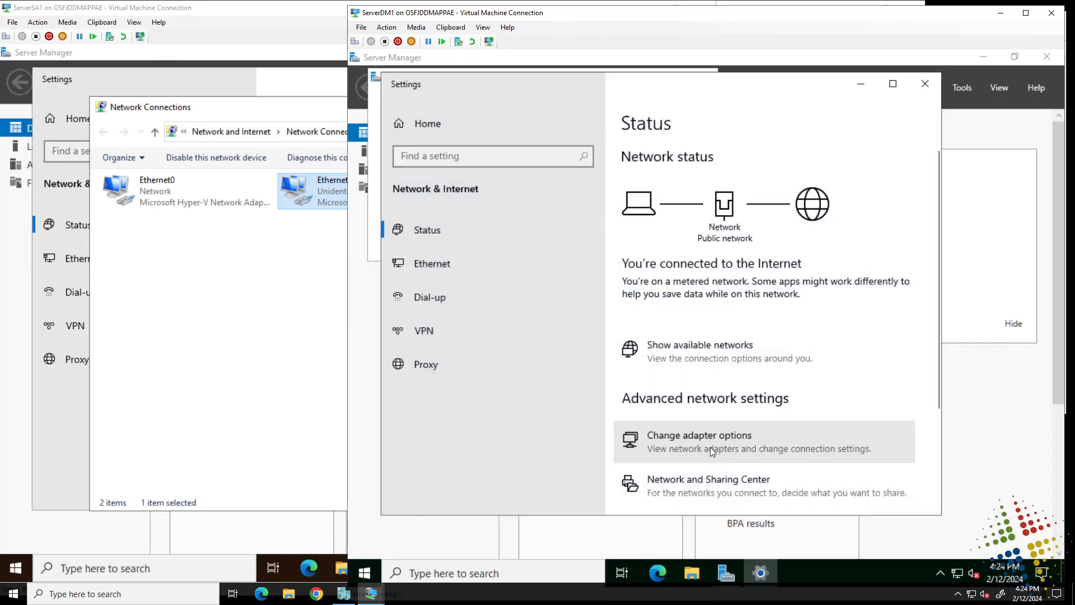
pyautogui.rightClick(667, 201)
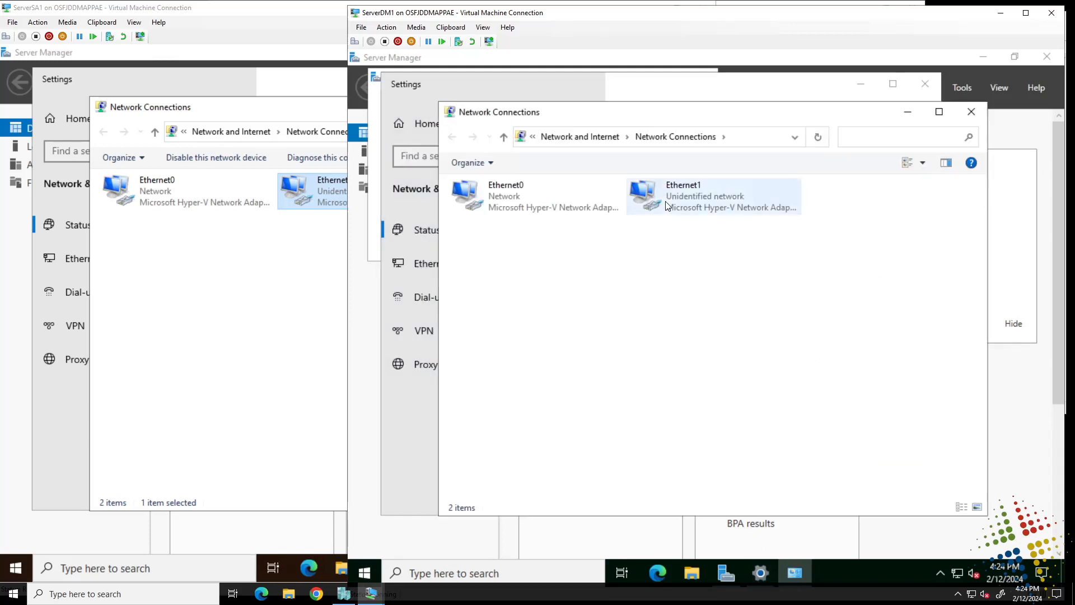
pyautogui.click(702, 335)
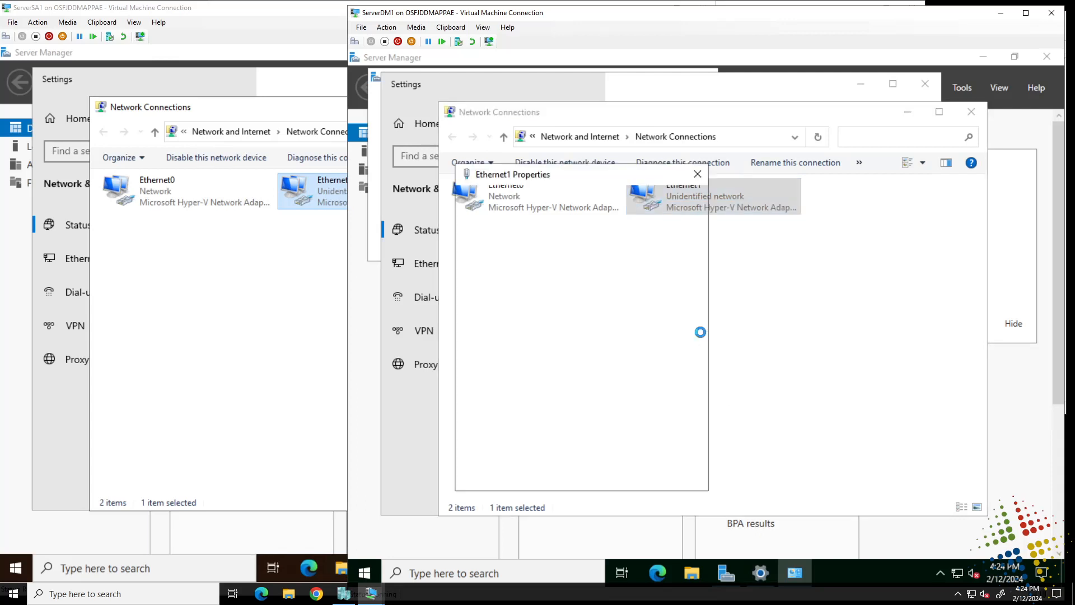
pyautogui.click(619, 324)
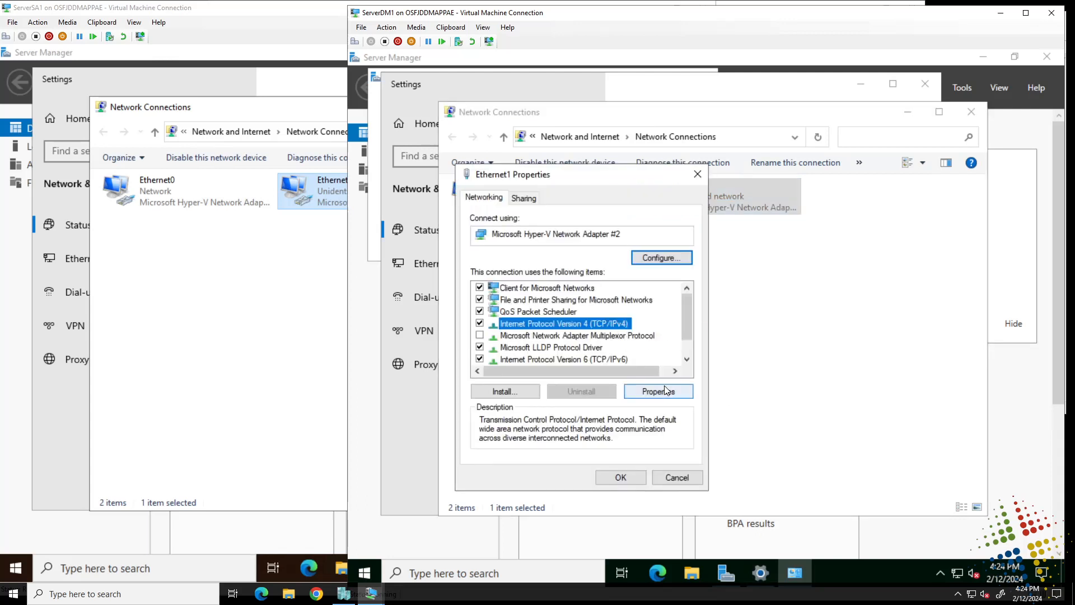
pyautogui.click(683, 391)
# - Set the IP address of ServerDM1's Ethernet1 adapter to 172.31.0.240 and save the adapter properties
pyautogui.click(709, 347)
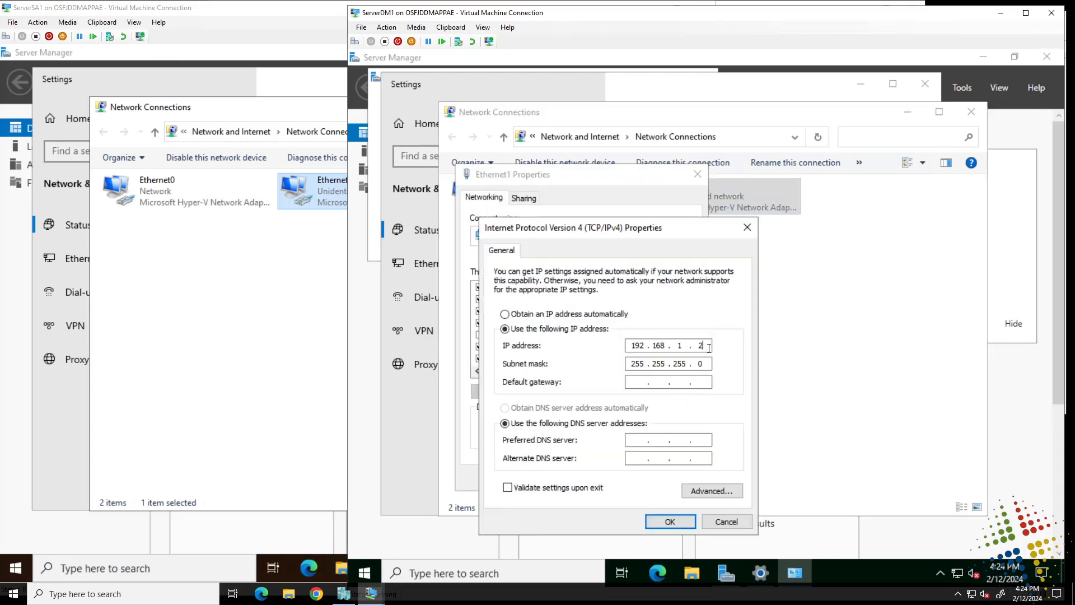
pyautogui.press('BackSpace')
pyautogui.press('BackSpace')
pyautogui.press('BackSpace')
pyautogui.press('BackSpace')
pyautogui.press('BackSpace')
pyautogui.press('BackSpace')
pyautogui.press('BackSpace')
pyautogui.write('172 . 31 . 0 . 240')
pyautogui.click(675, 522)
pyautogui.click(622, 477)
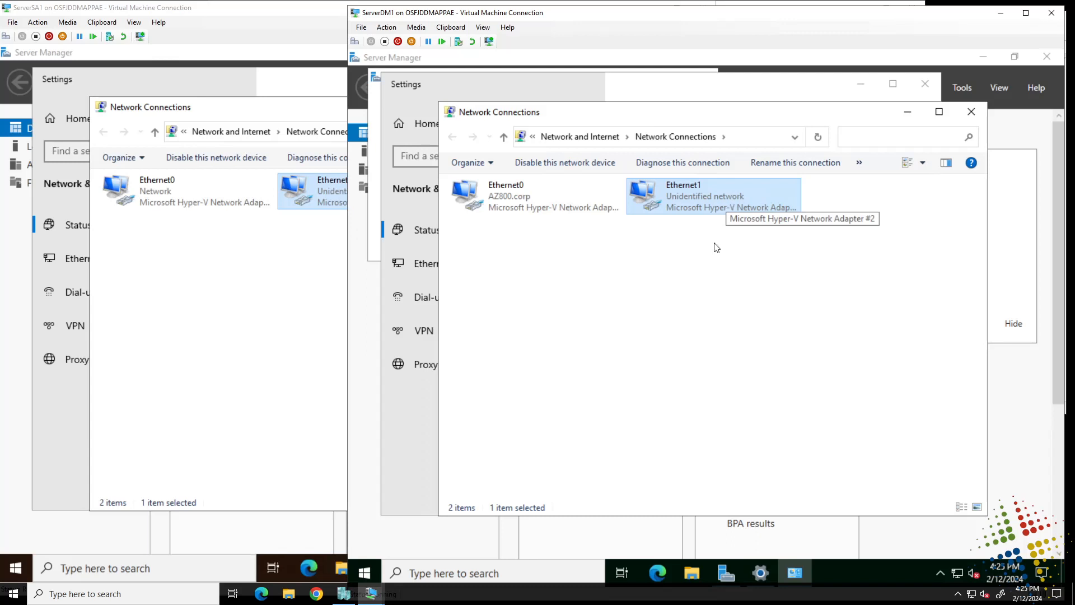
# - Switch to the ServerDC1 virtual machine and open Windows PowerShell there
pyautogui.moveTo(379, 598)
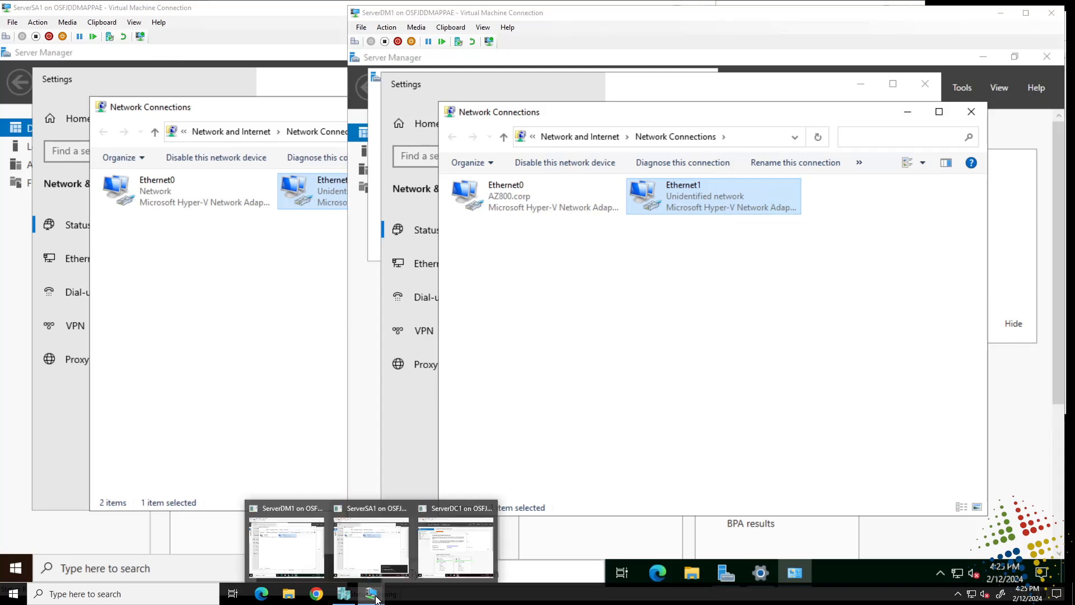
pyautogui.click(453, 545)
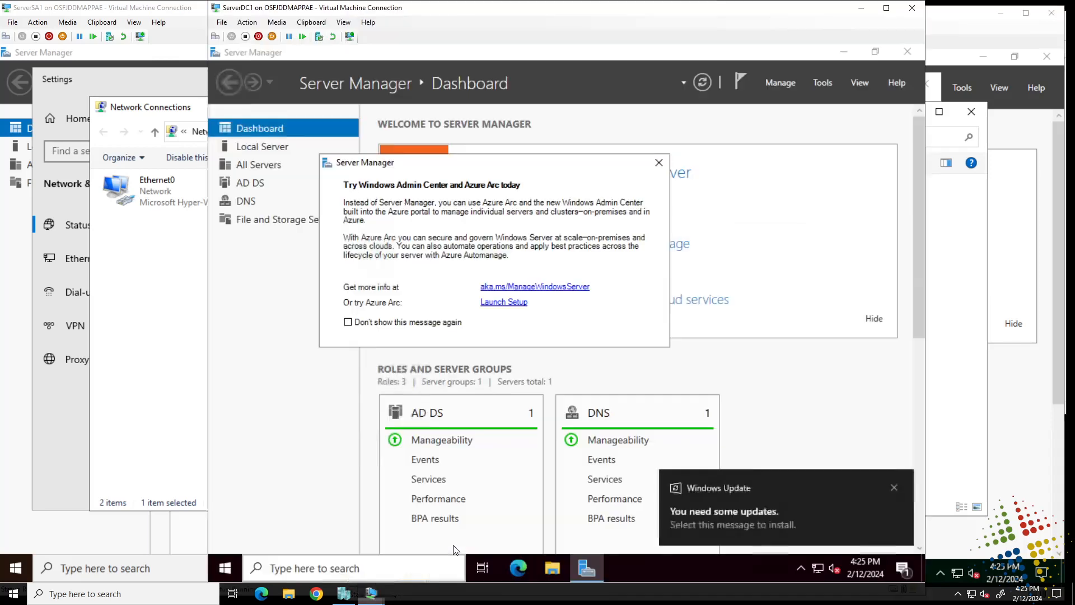
pyautogui.click(324, 567)
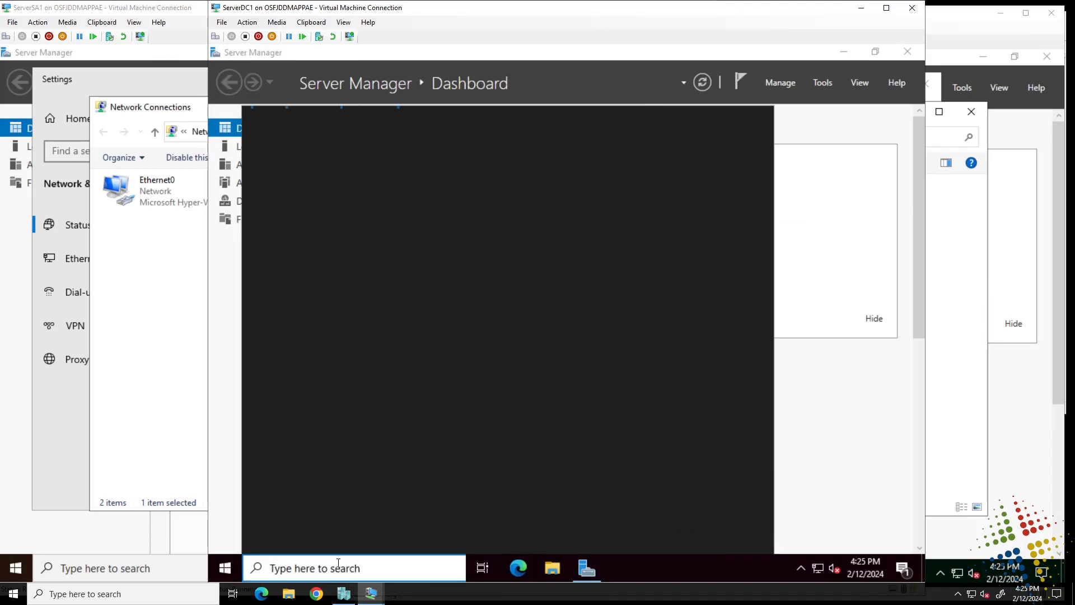
pyautogui.write('powersh')
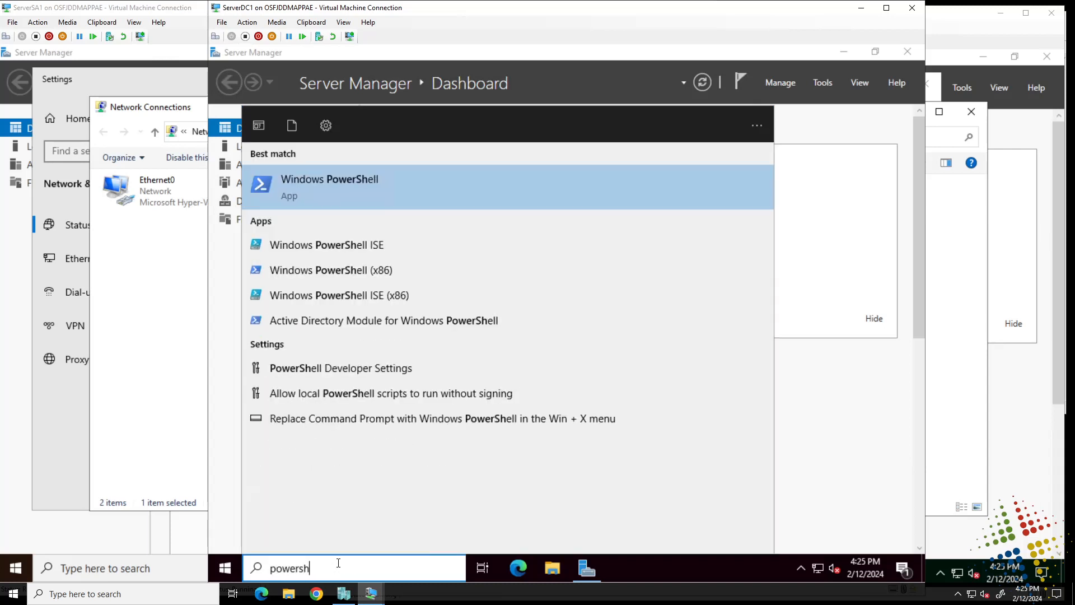
pyautogui.press('Return')
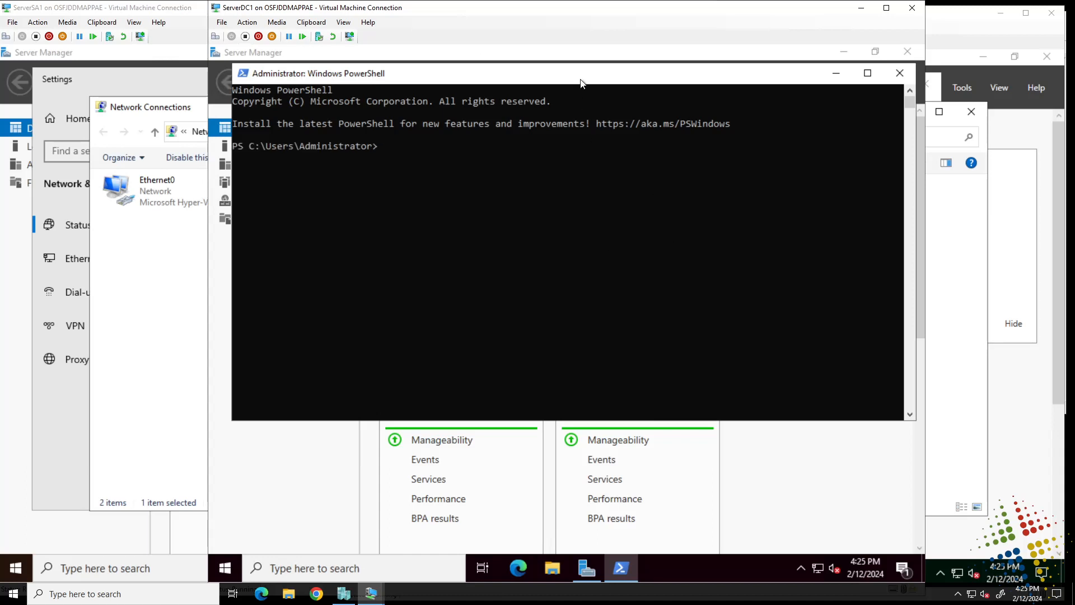
# - Enlarge the PowerShell text, maximize its window and change to the root of drive C with cd\
pyautogui.keyDown('ctrl'); pyautogui.scroll(5, 588, 274); pyautogui.keyUp('ctrl')
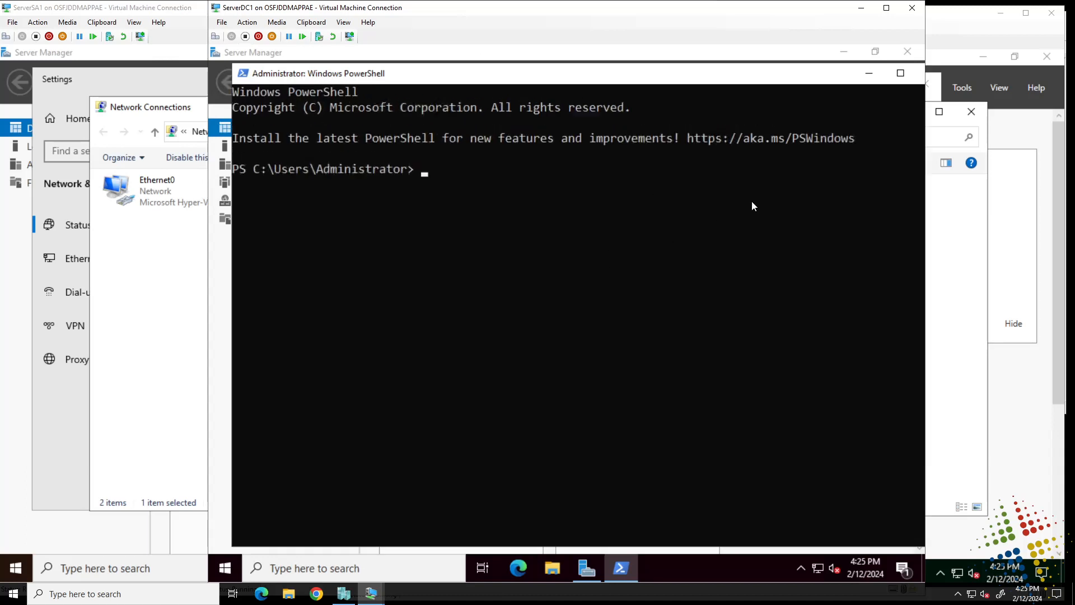
pyautogui.click(901, 73)
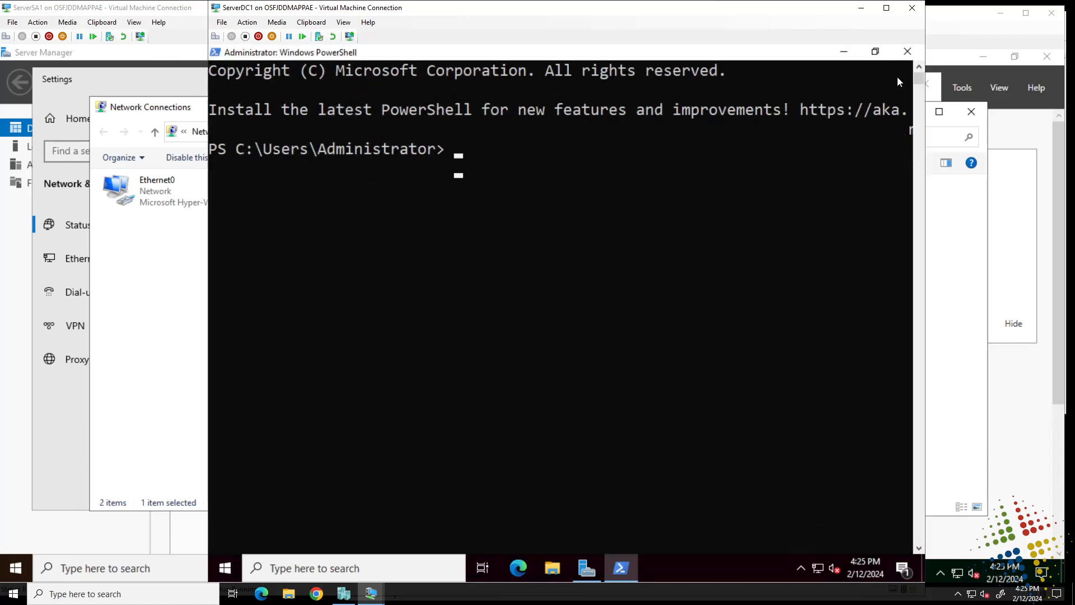
pyautogui.write('cd\\')
pyautogui.press('Return')
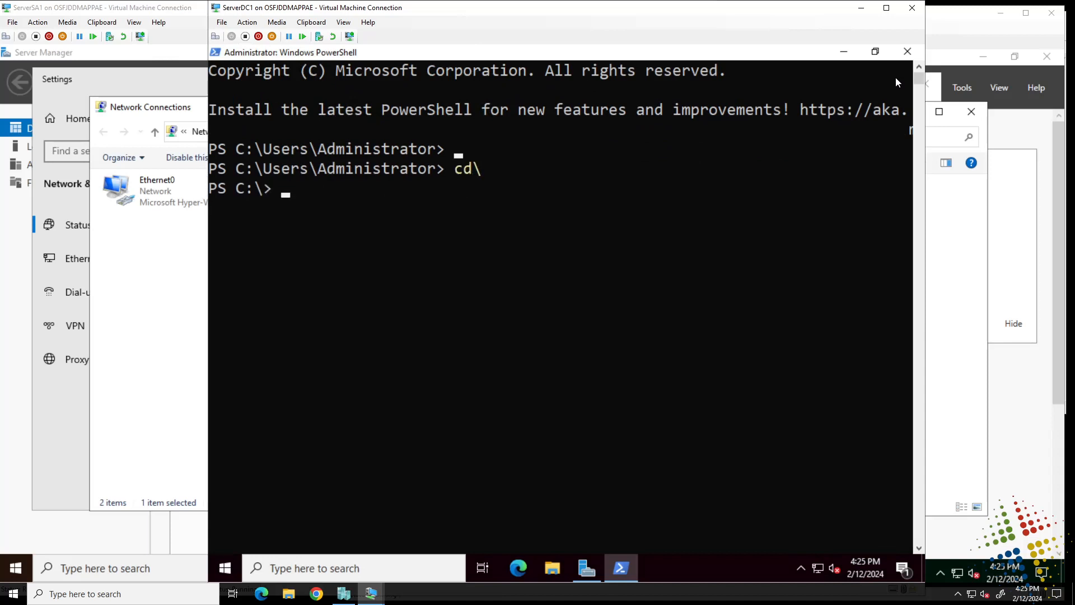
# - Install the NPAS Windows feature on ServerDC1 with Install-WindowsFeature and the -IncludeManagementTools option
pyautogui.write('install-window')
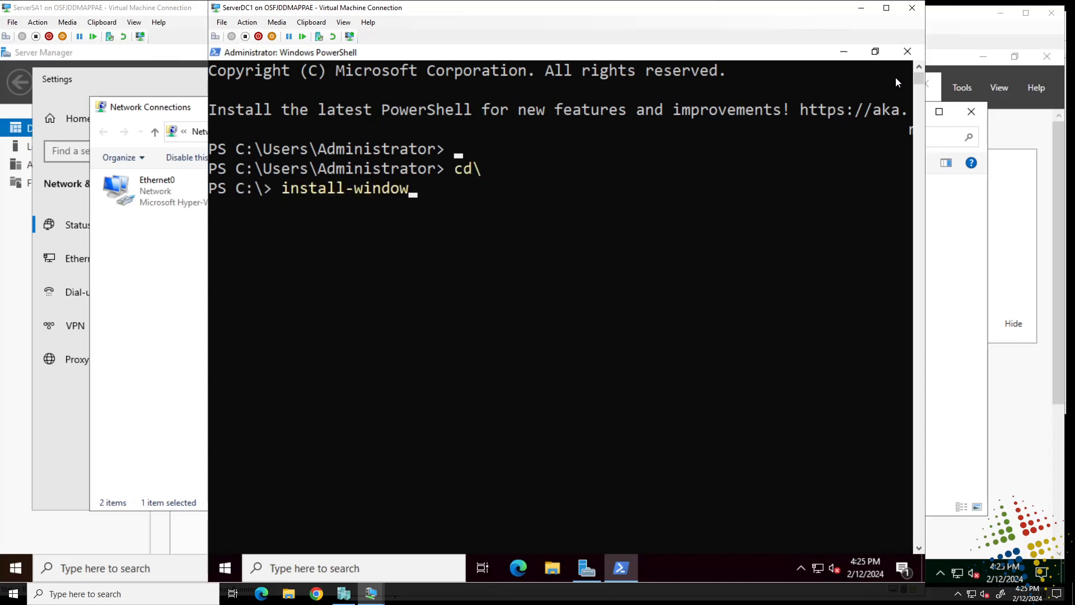
pyautogui.write('sfe')
pyautogui.press('Tab')
pyautogui.write('NPAS')
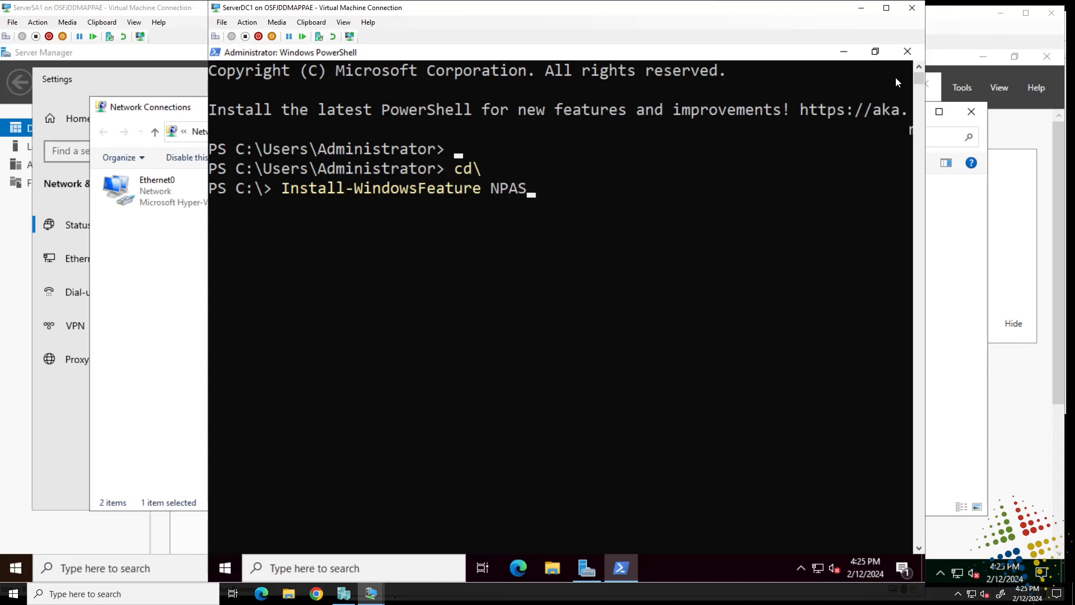
pyautogui.write(' -inclu')
pyautogui.press('Tab')
pyautogui.press('Tab')
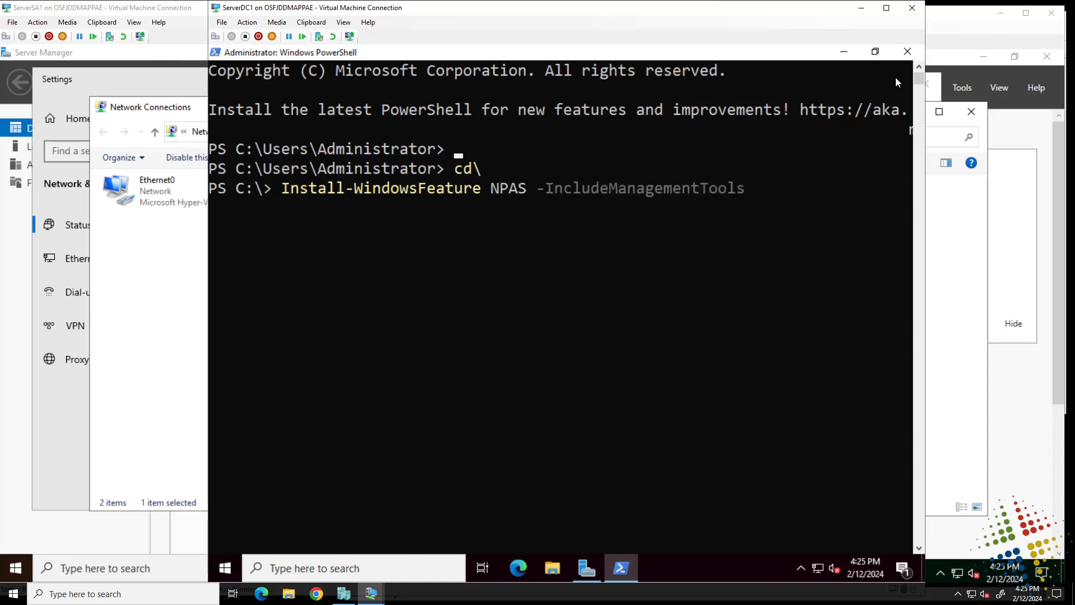
pyautogui.press('Return')
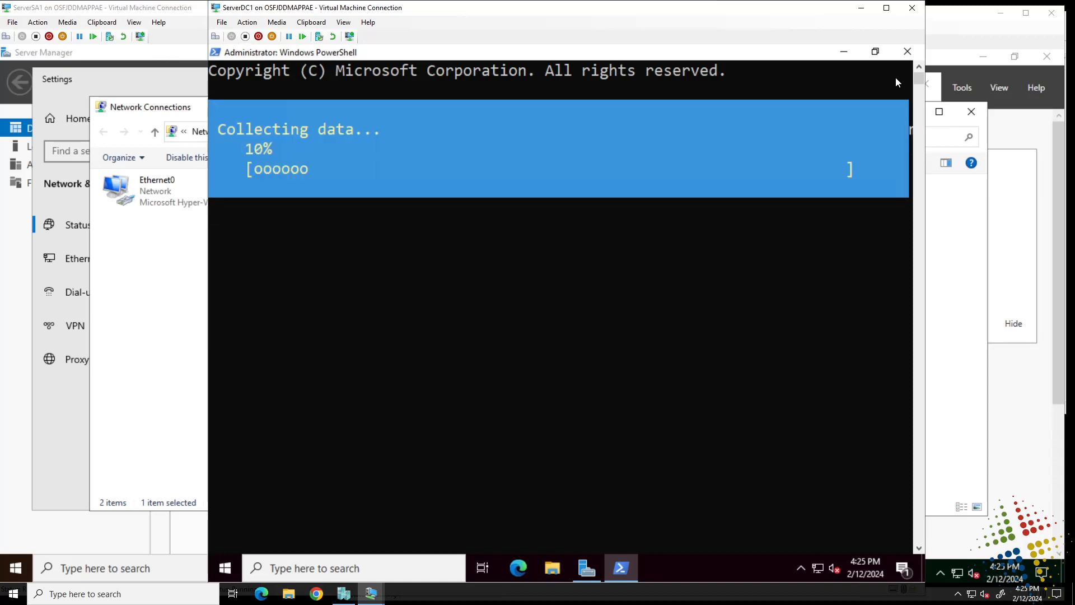
# - Switch to the ServerDM1 virtual machine and open Windows PowerShell there
pyautogui.click(962, 23)
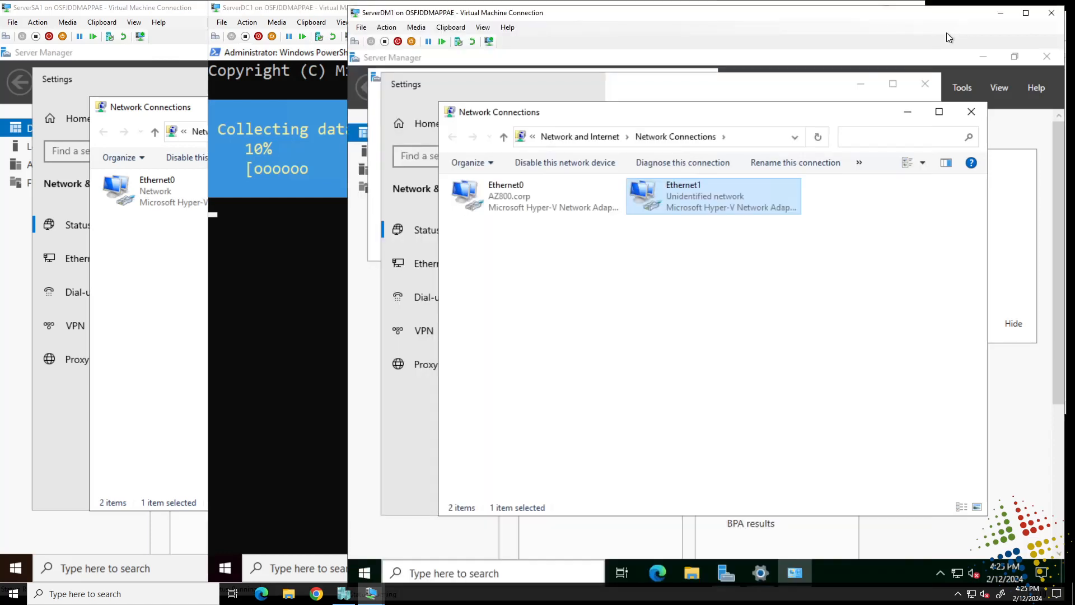
pyautogui.click(542, 577)
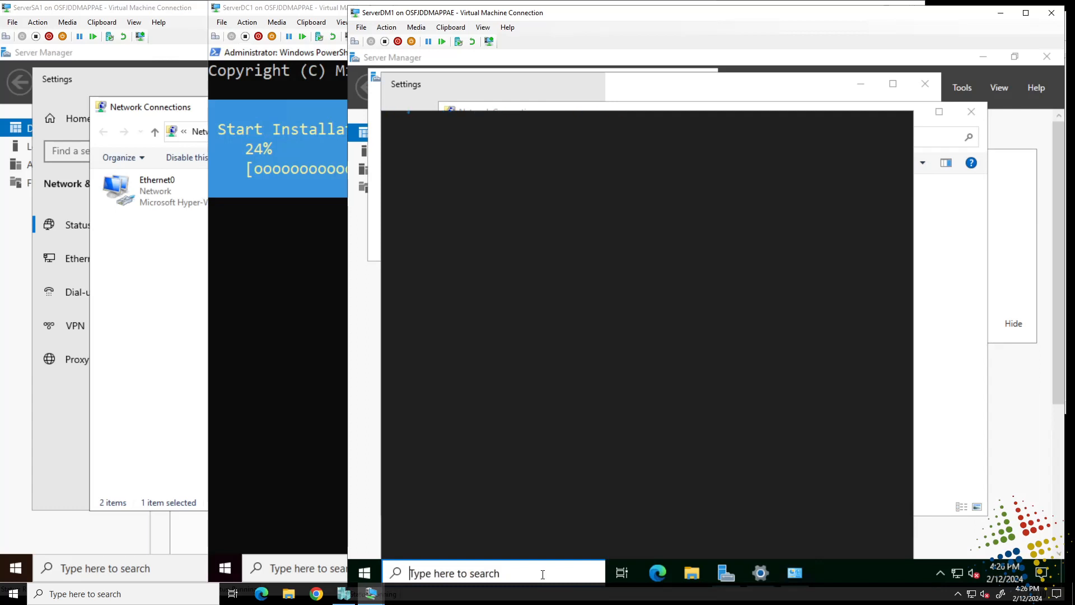
pyautogui.write('powers')
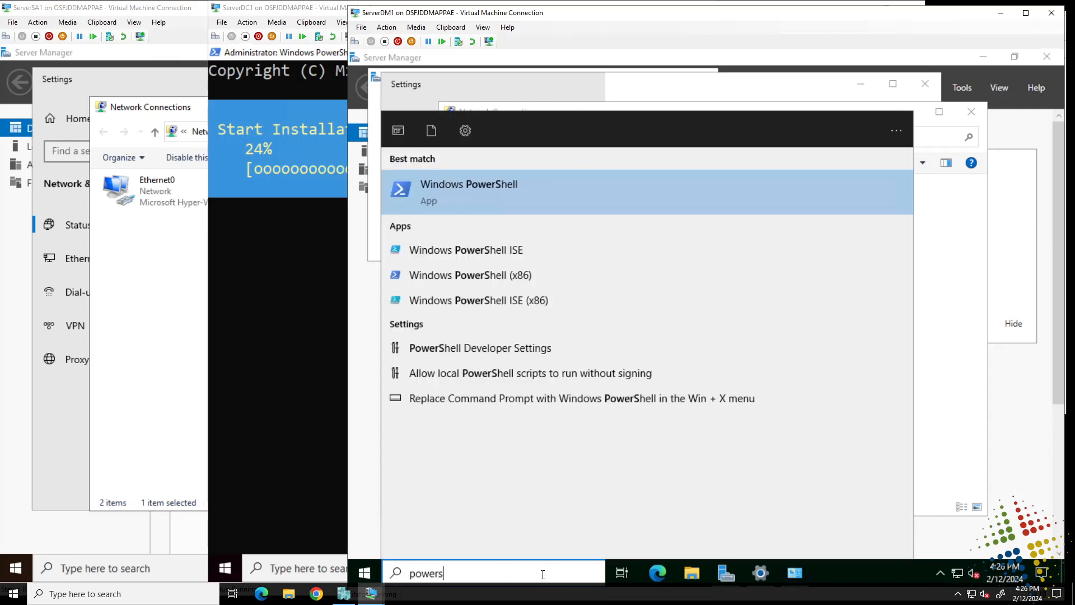
pyautogui.press('Return')
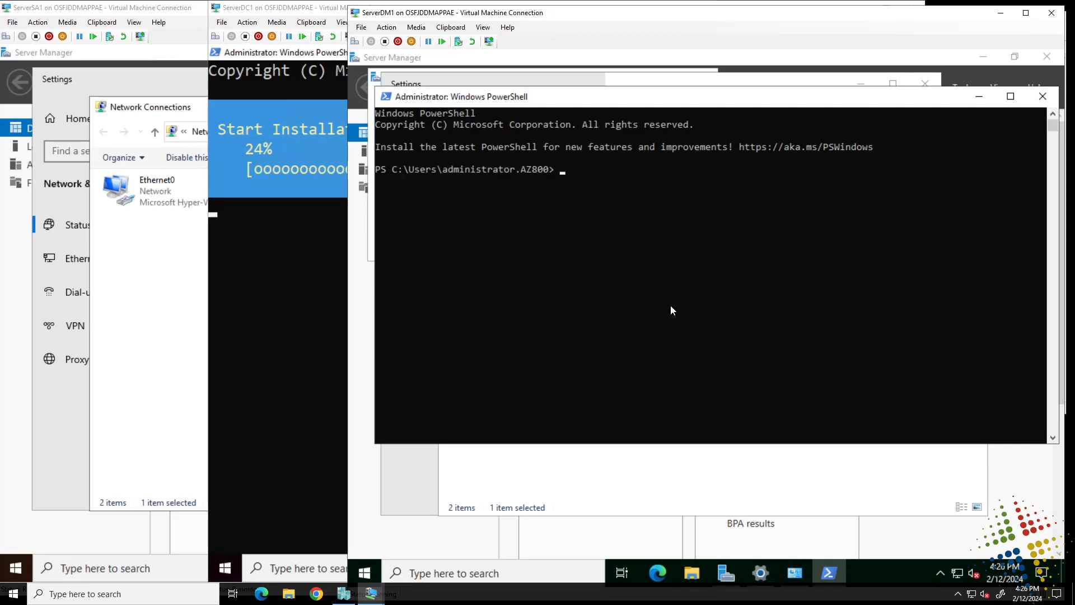
# - Enlarge ServerDM1's PowerShell text, maximize the window and change to the root of drive C with cd\
pyautogui.scroll(2, 671, 309)
pyautogui.scroll(1, 670, 306)
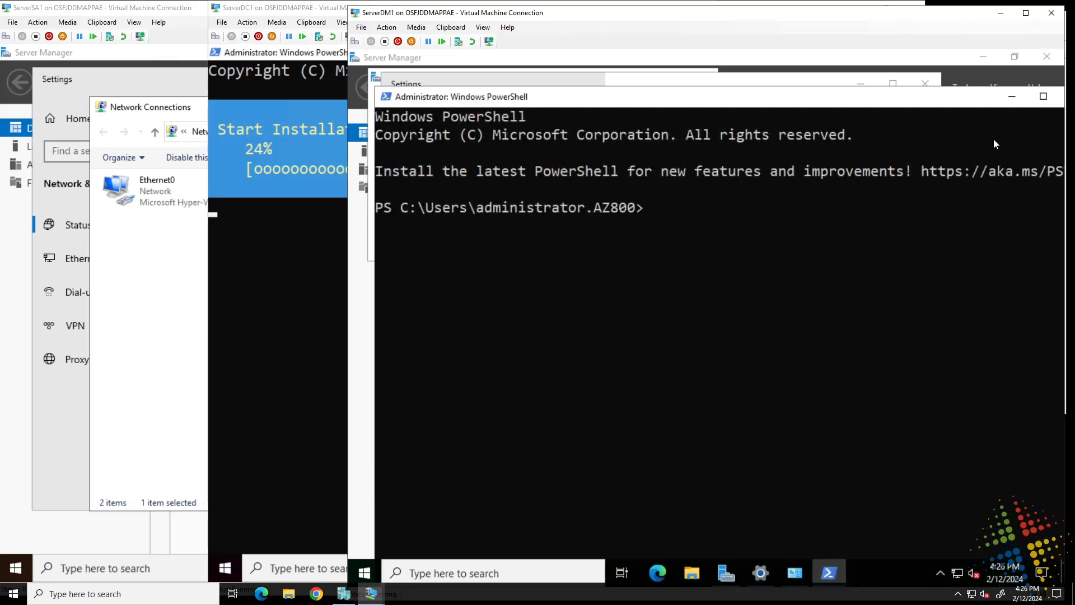
pyautogui.click(1048, 97)
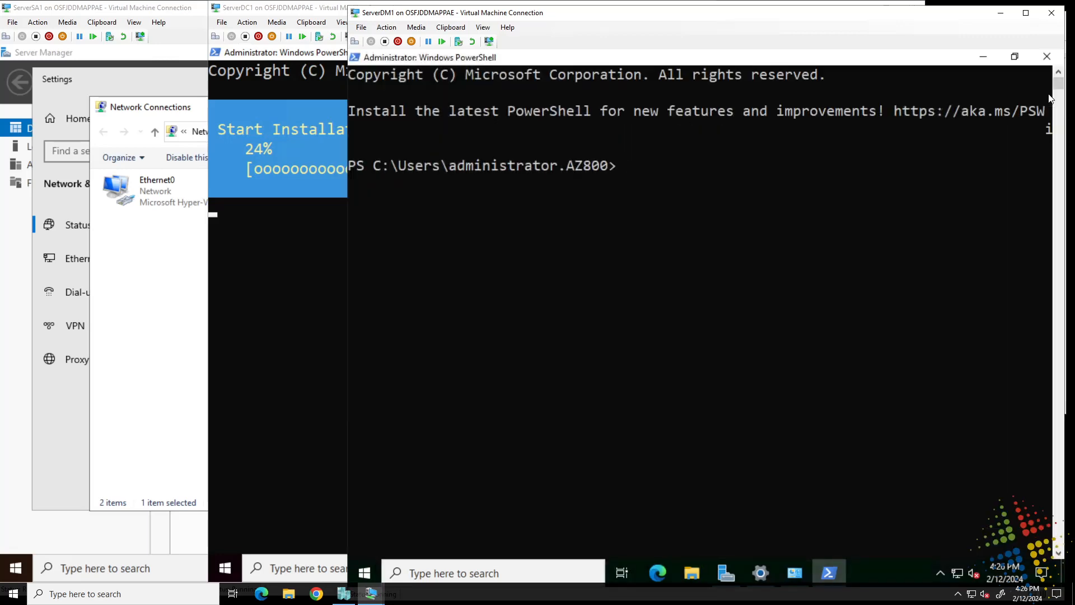
pyautogui.write('cd\\')
pyautogui.press('Return')
pyautogui.write('install-widno')
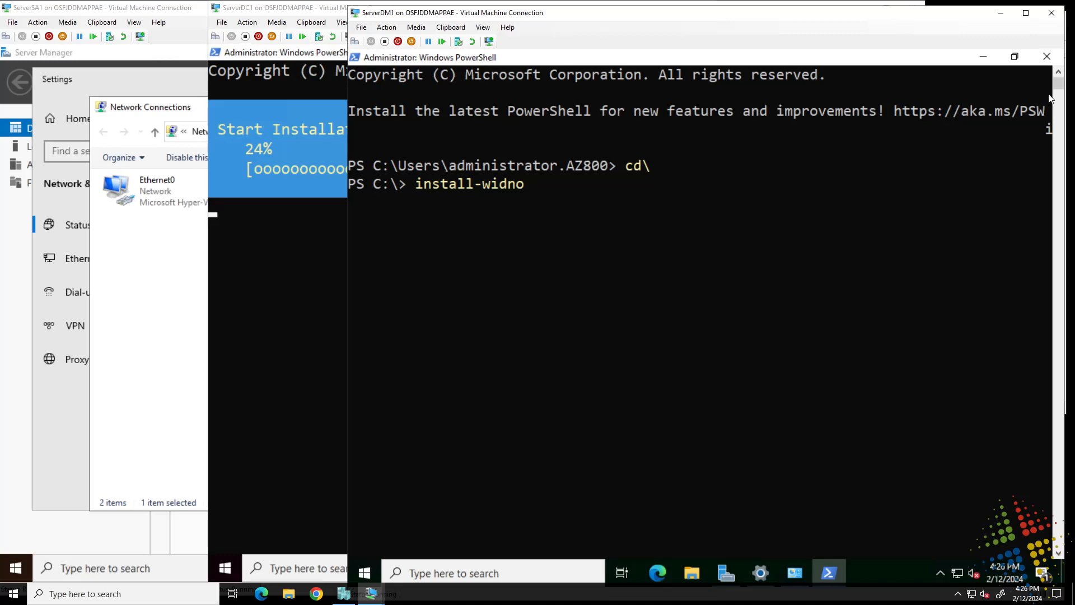
pyautogui.press('Return')
pyautogui.press('Return')
pyautogui.press('Return')
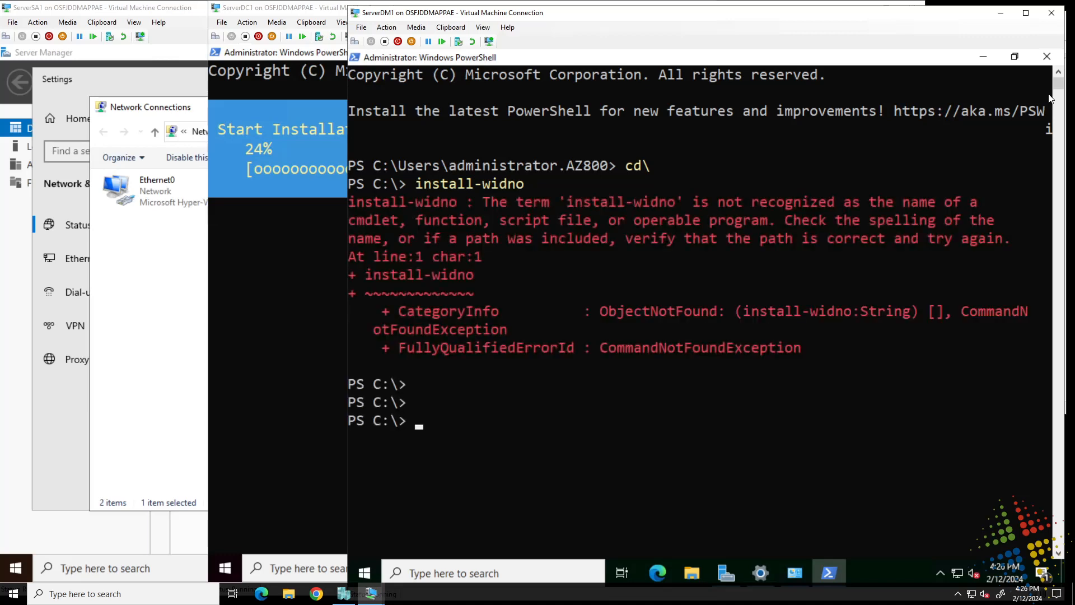
# - Install the DirectAccess-VPN Windows feature on ServerDM1 with Install-WindowsFeature and the -IncludeManagementTools option
pyautogui.write('install-window')
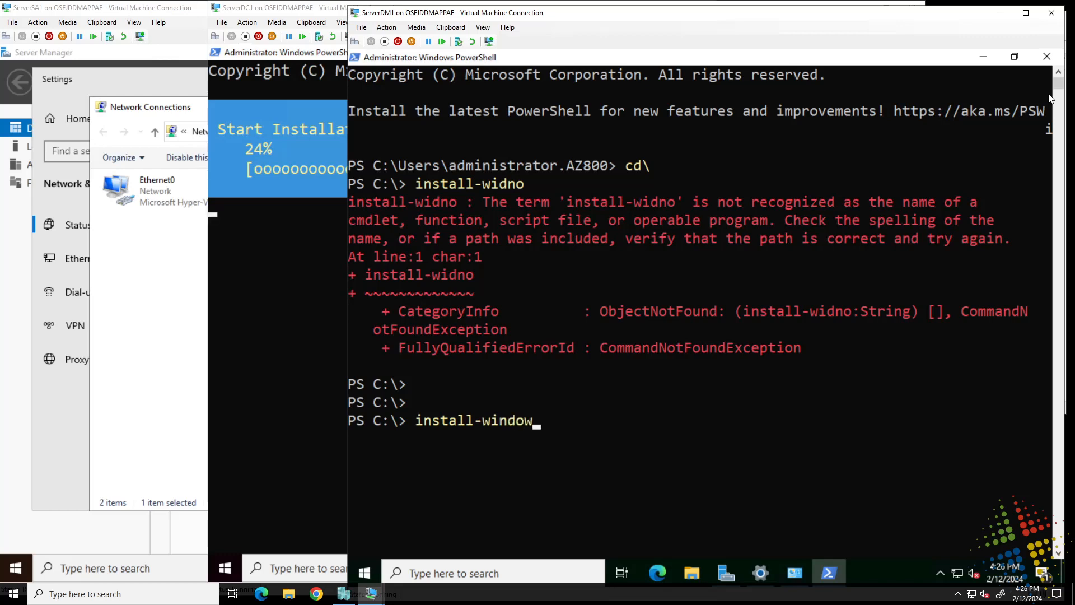
pyautogui.press('Tab')
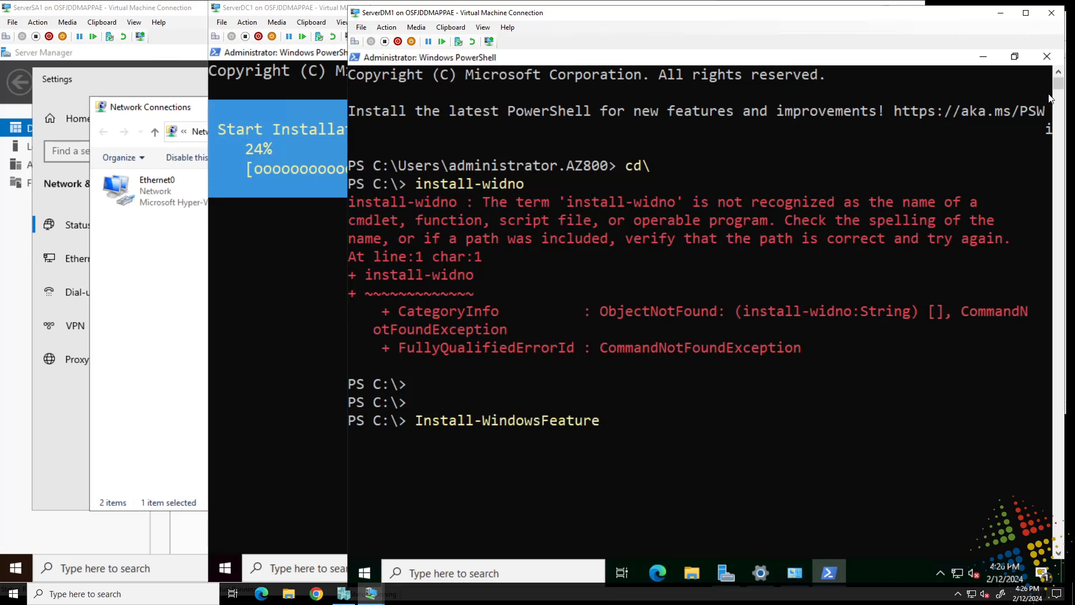
pyautogui.write('DirectAccess')
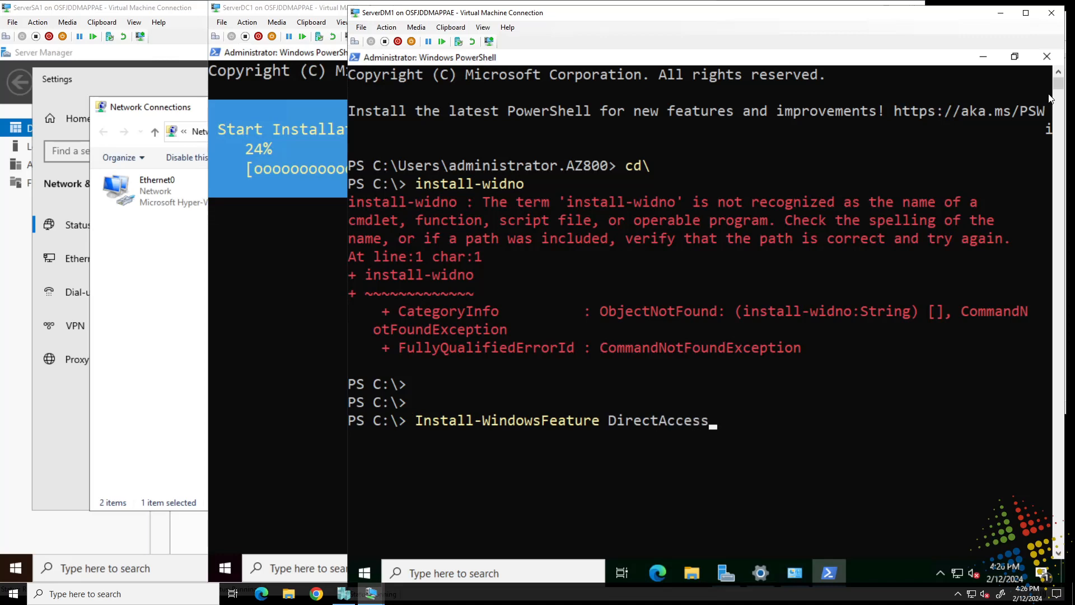
pyautogui.write('-VPN')
pyautogui.write('-in')
pyautogui.press('Tab')
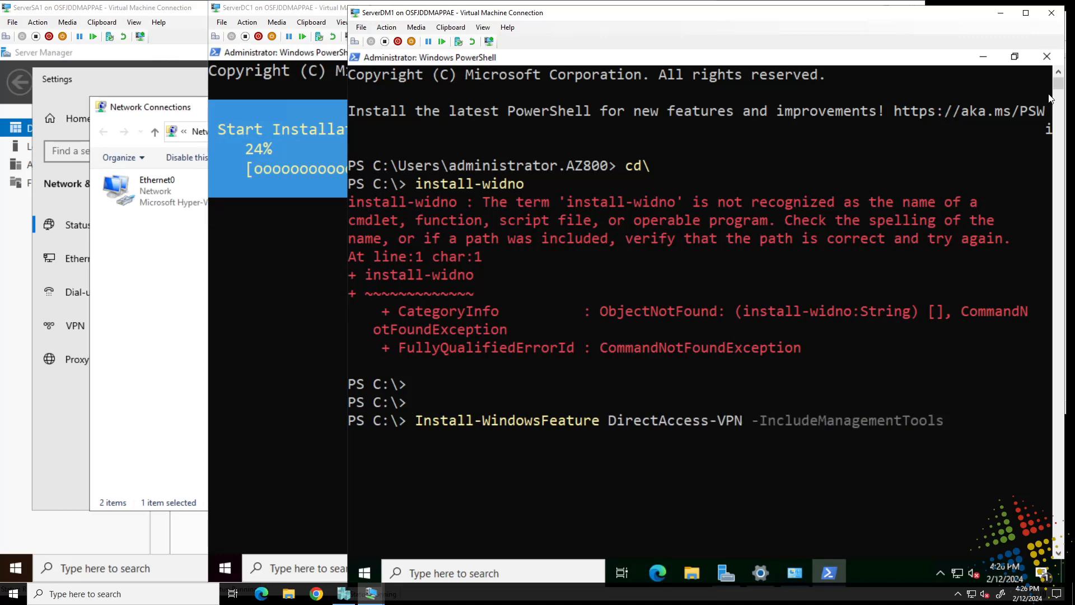
pyautogui.press('Return')
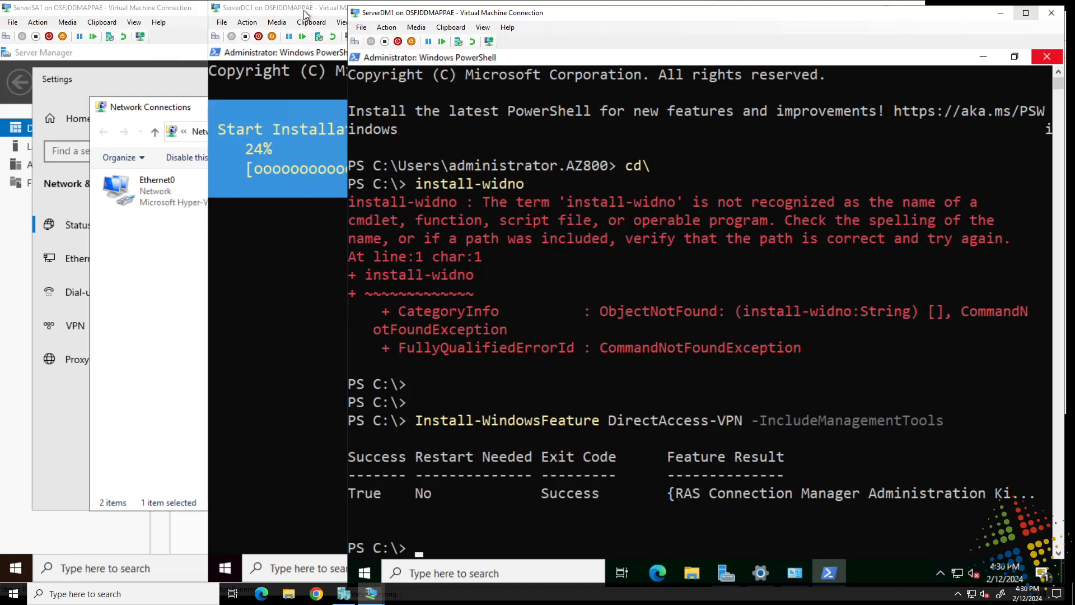
# - Check the feature installation progress on ServerDC1 and review the DirectAccess-VPN installation result on ServerDM1
pyautogui.click(305, 10)
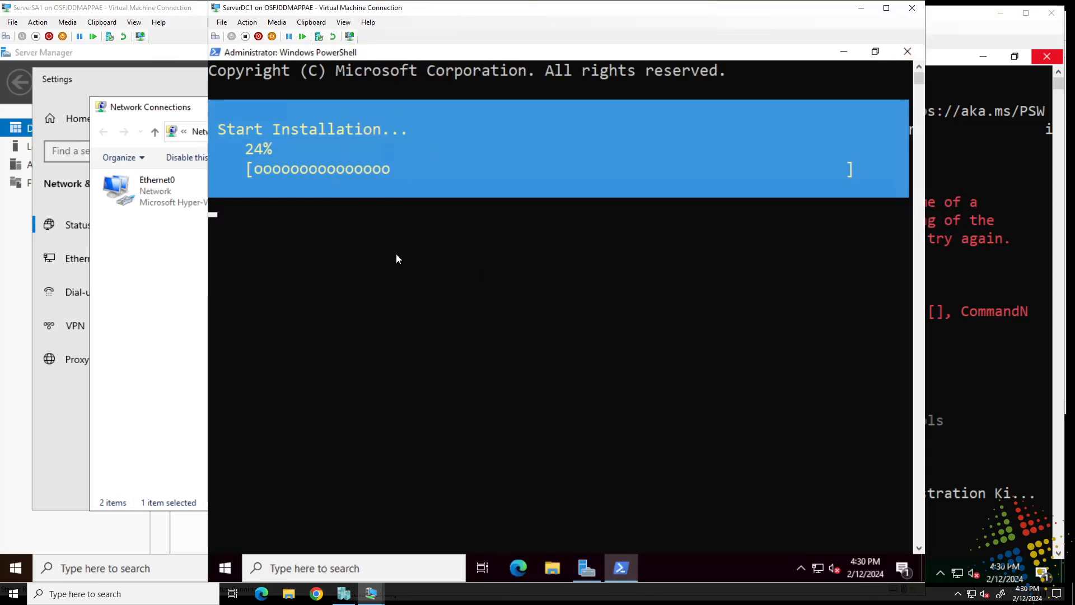
pyautogui.click(961, 25)
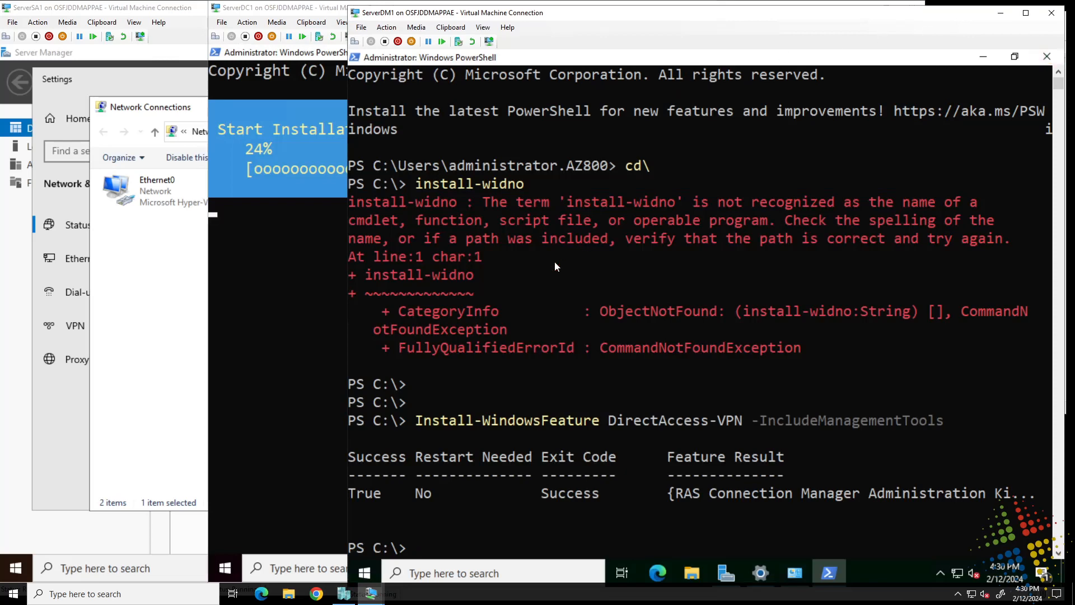
pyautogui.moveTo(610, 421); pyautogui.dragTo(943, 420)
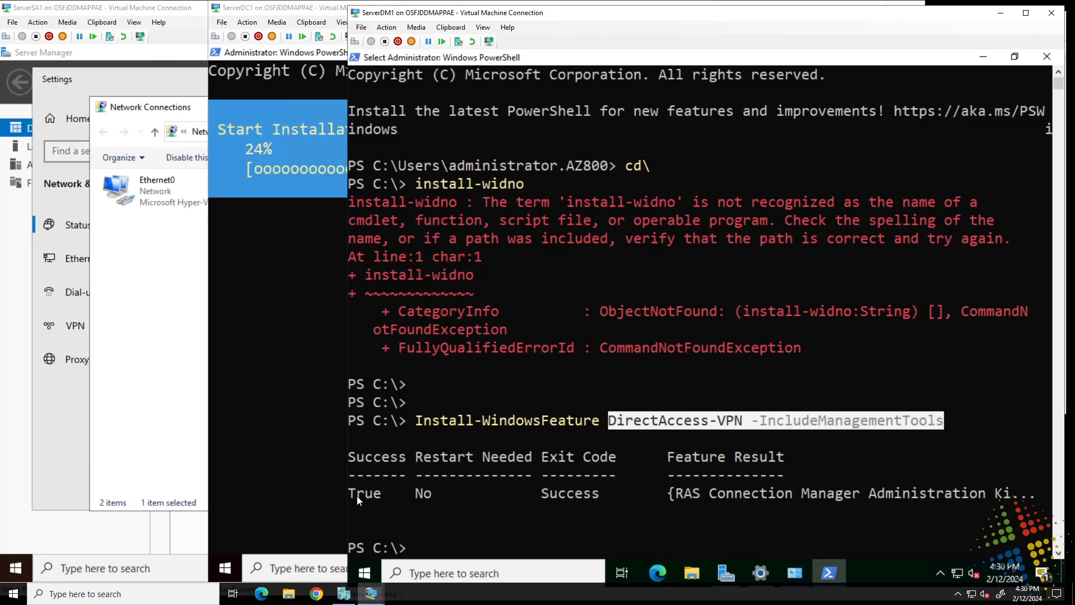
pyautogui.moveTo(358, 500); pyautogui.dragTo(480, 463)
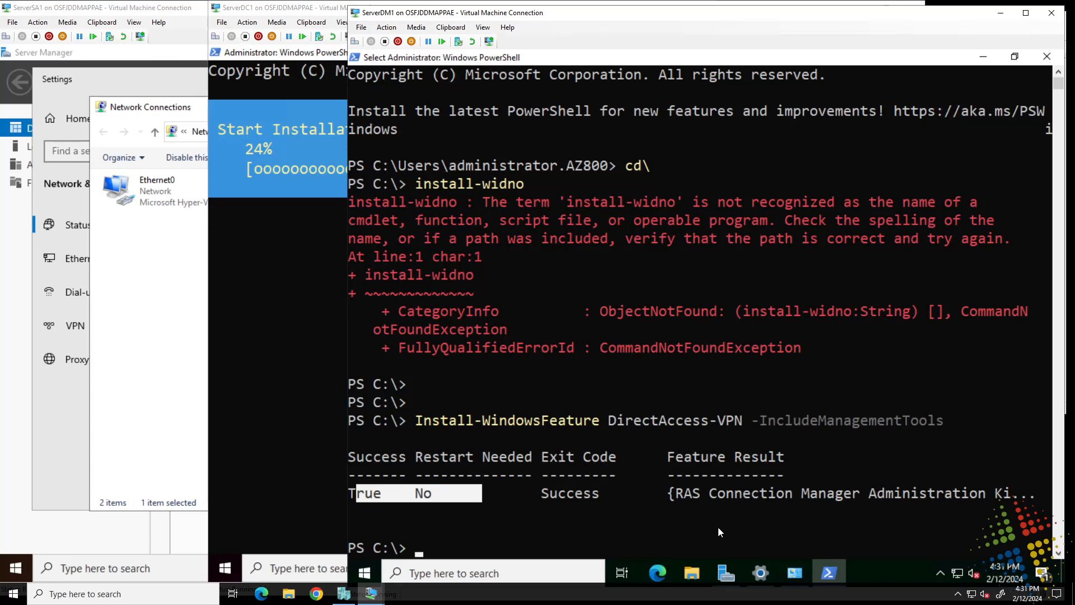
# - Bring up Server Manager on ServerDM1, dismiss the Windows Admin Center and Azure Arc notice, and view the available administration tools
pyautogui.click(727, 571)
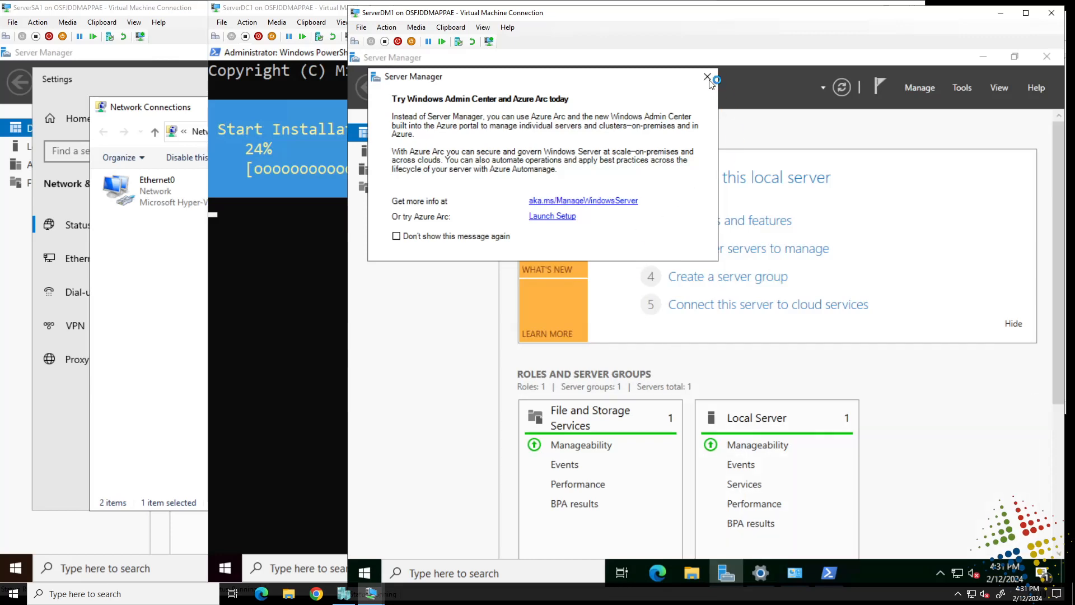
pyautogui.click(707, 76)
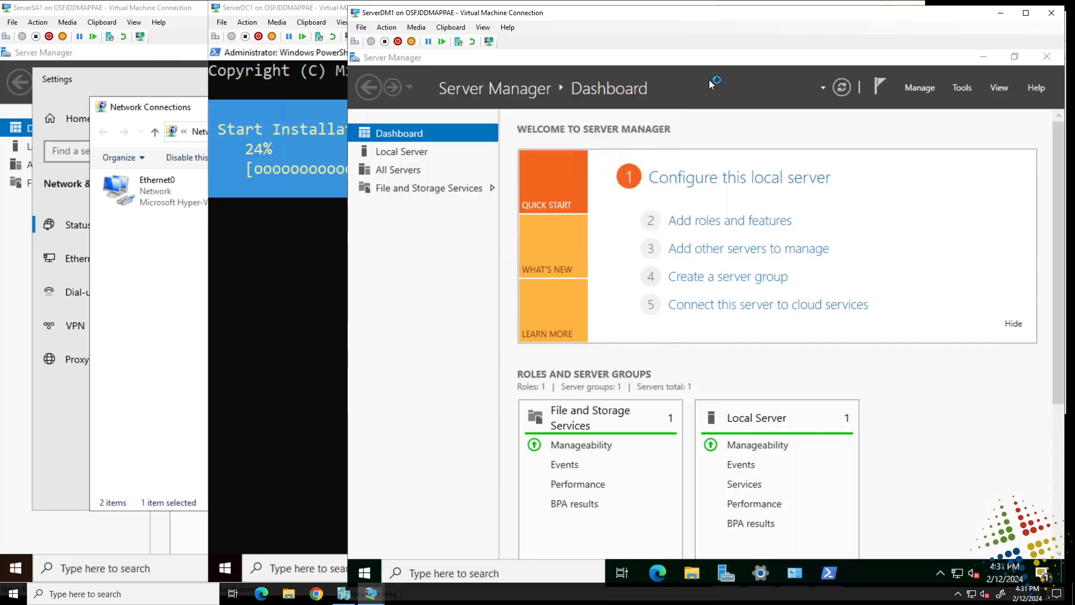
pyautogui.click(965, 89)
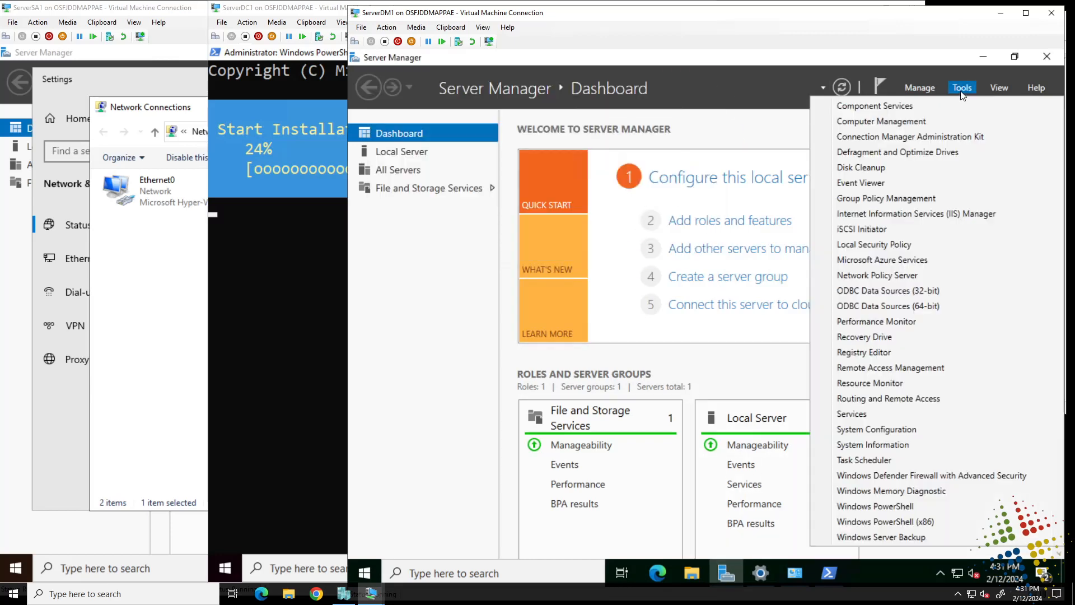
pyautogui.click(960, 90)
pyautogui.click(960, 90)
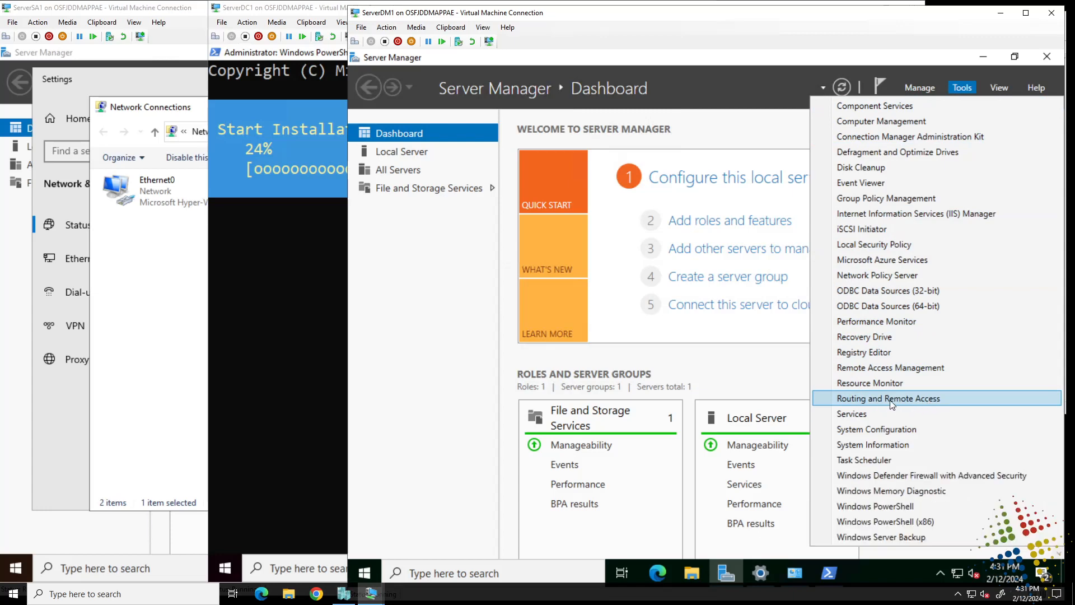
# - Return to PowerShell on ServerDM1 and recall the DirectAccess-VPN installation command for review
pyautogui.click(830, 572)
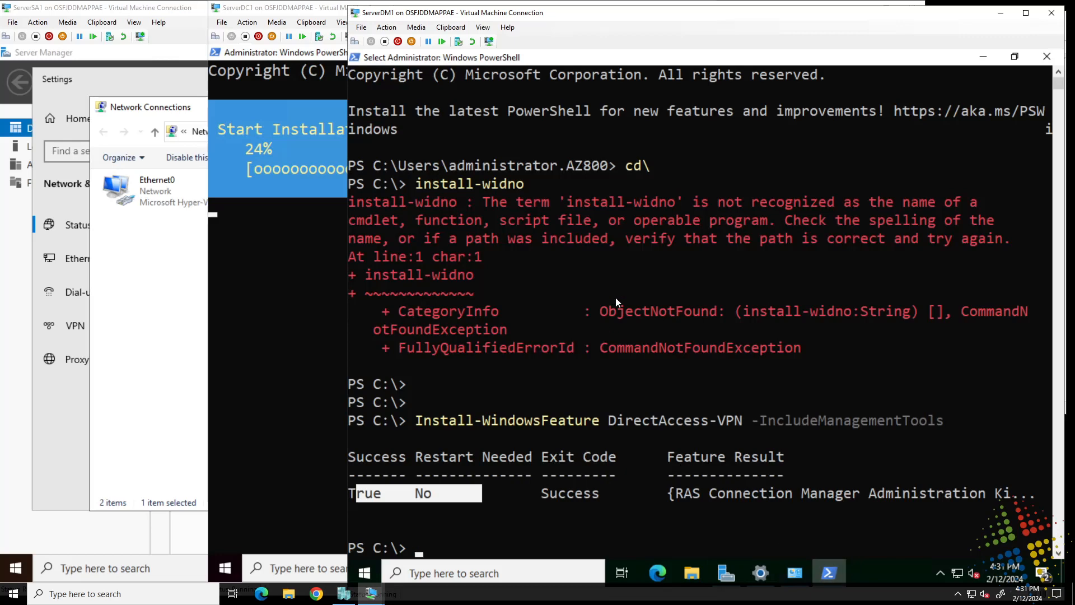
pyautogui.press('Up')
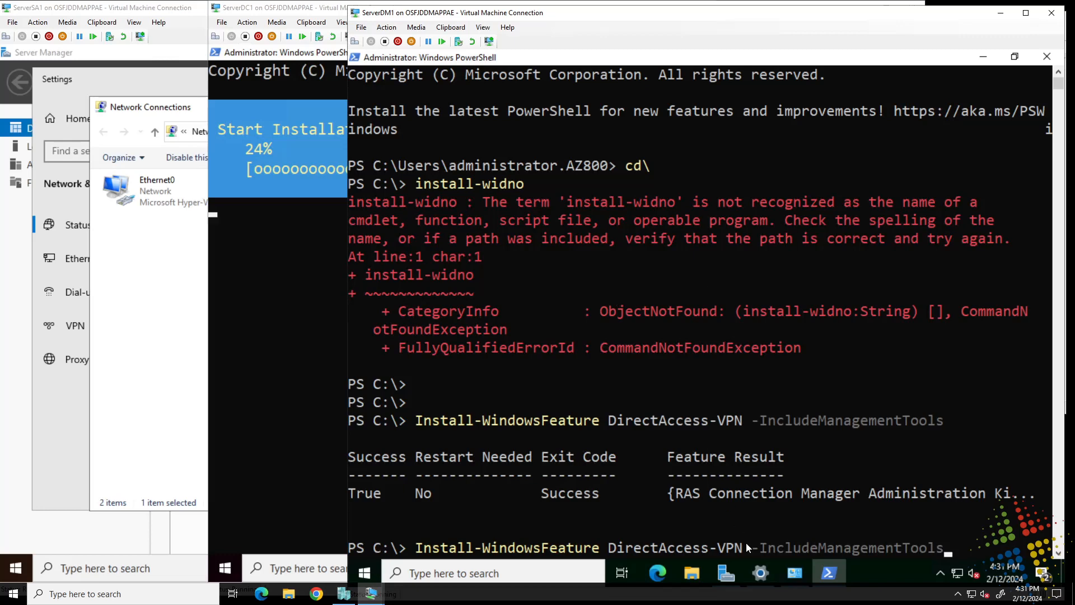
# - Open the Routing and Remote Access console from Server Manager and select SERVERDM1 (local)
pyautogui.click(723, 573)
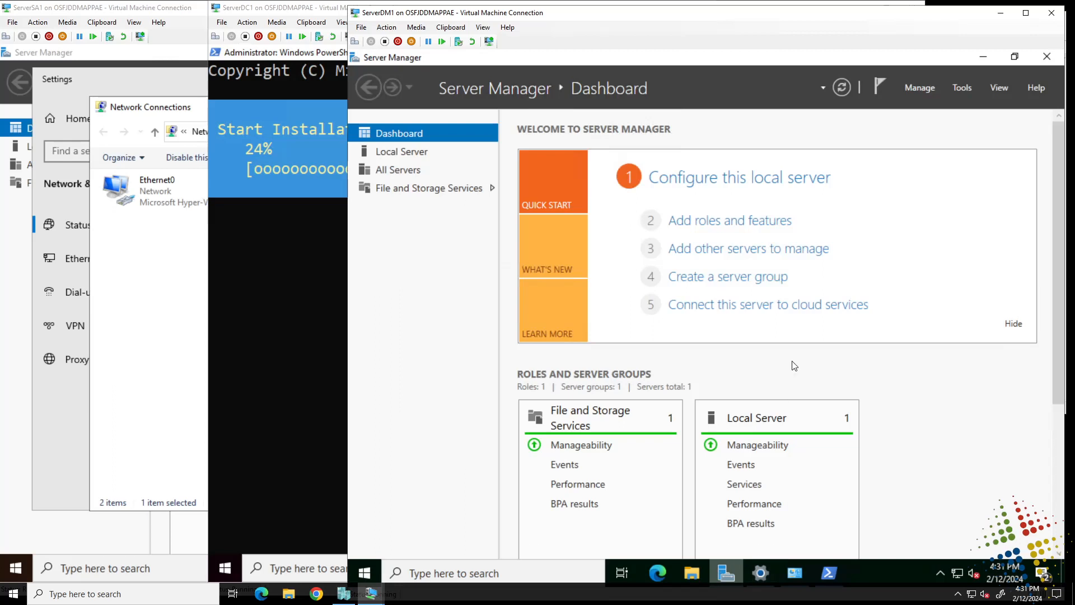
pyautogui.click(965, 88)
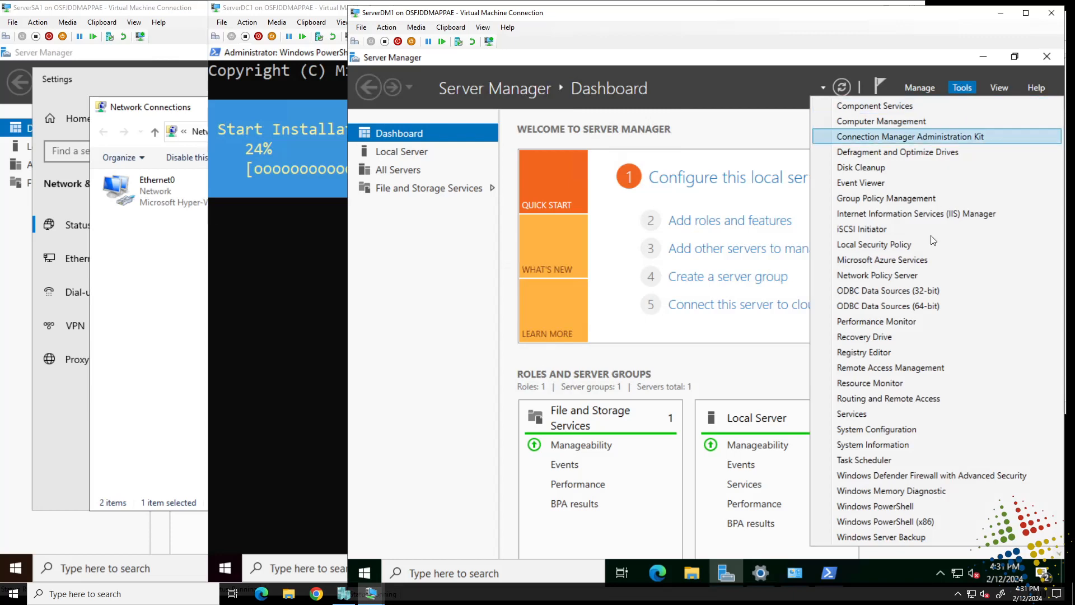
pyautogui.click(921, 398)
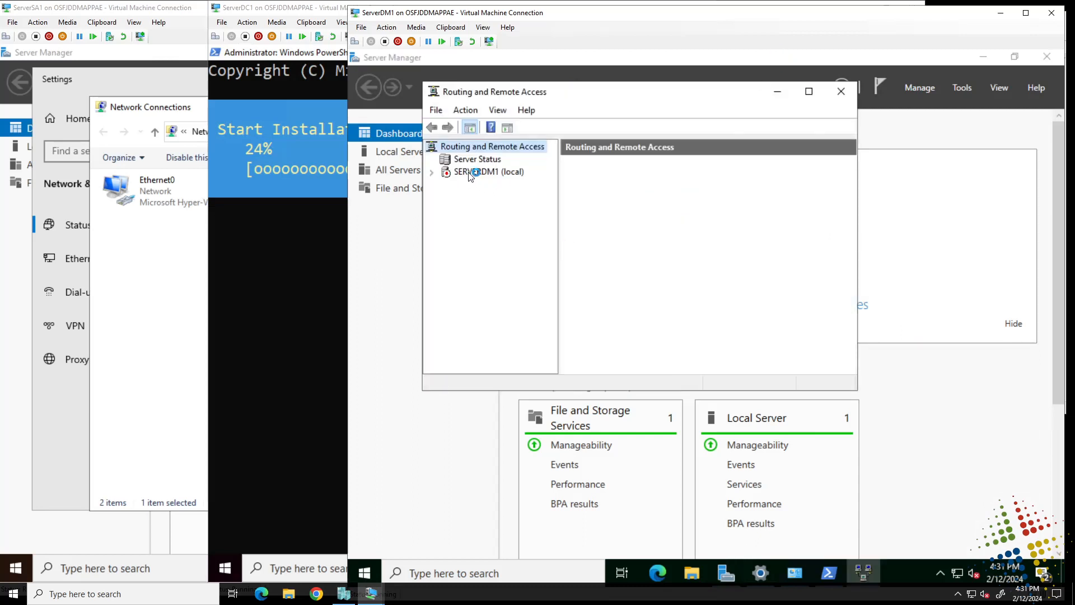
pyautogui.click(463, 172)
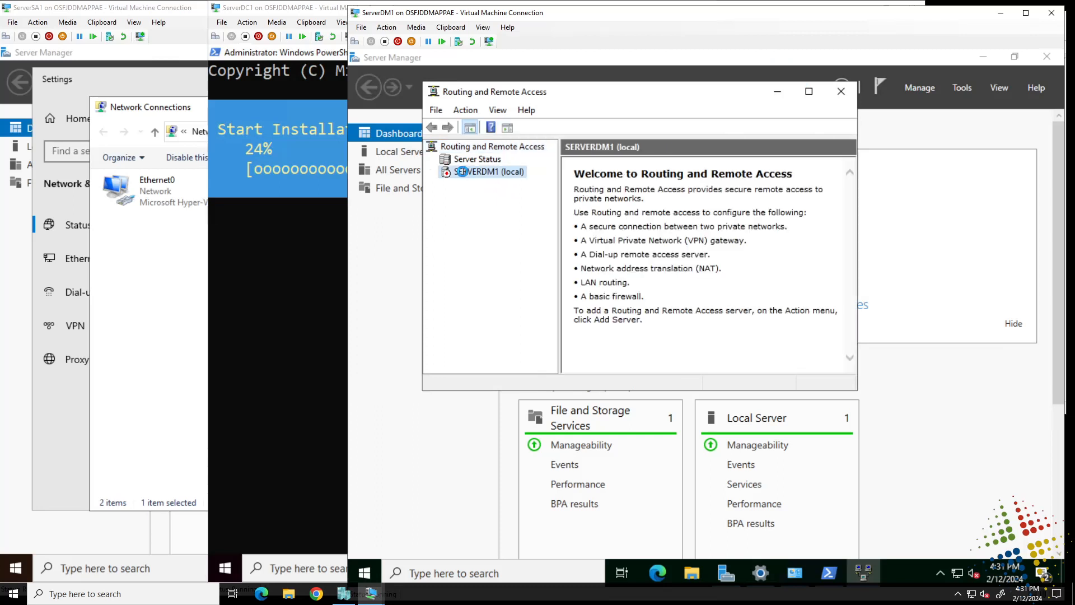
# - Try to configure and enable Routing and Remote Access on SERVERDM1 using the Remote access (dial-up or VPN) option
pyautogui.rightClick(462, 171)
pyautogui.click(503, 178)
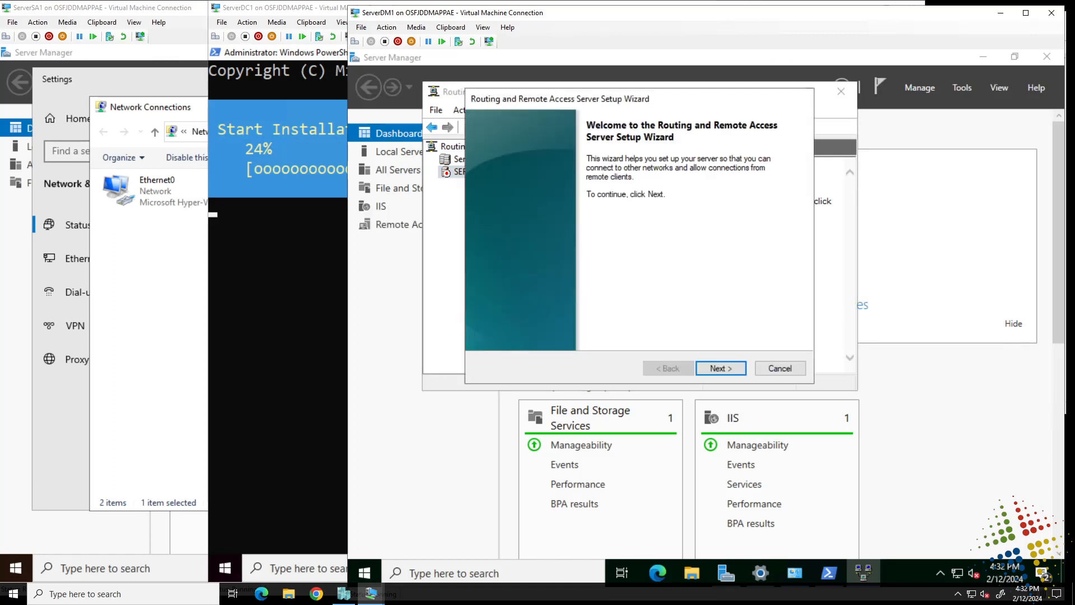
pyautogui.click(738, 365)
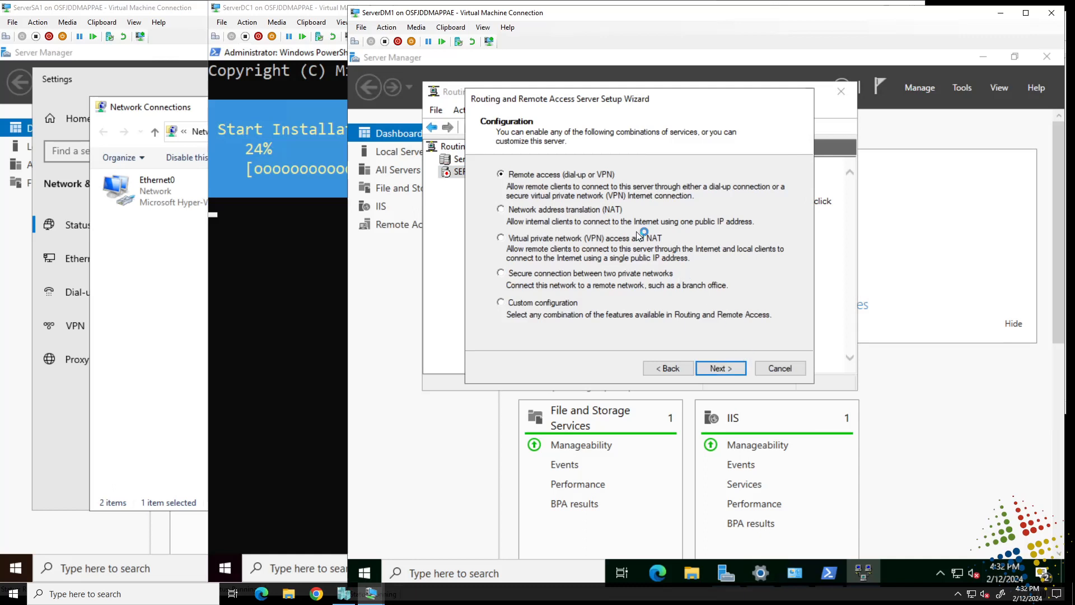
pyautogui.click(731, 371)
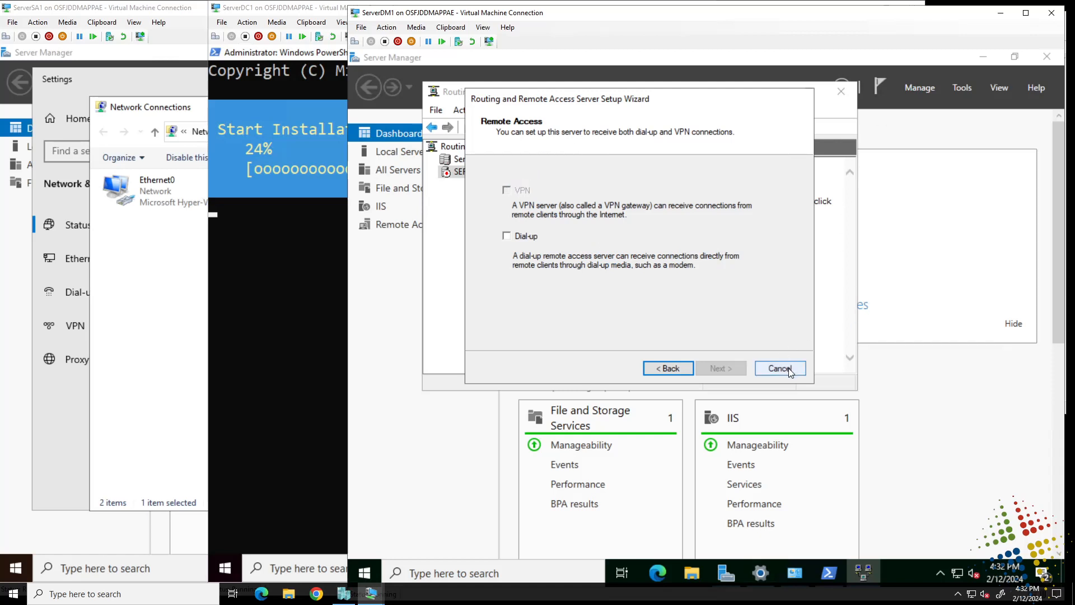
pyautogui.press('Escape')
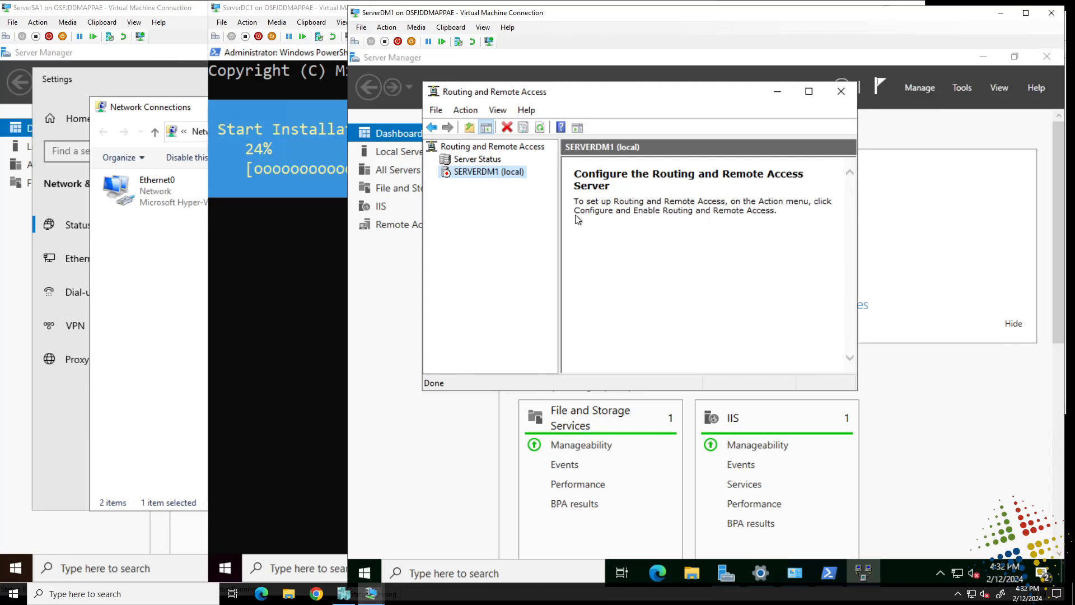
# - Start configuring and enabling Routing and Remote Access on SERVERDM1 (local) with the Remote access (dial-up or VPN) configuration
pyautogui.click(471, 171)
pyautogui.rightClick(474, 174)
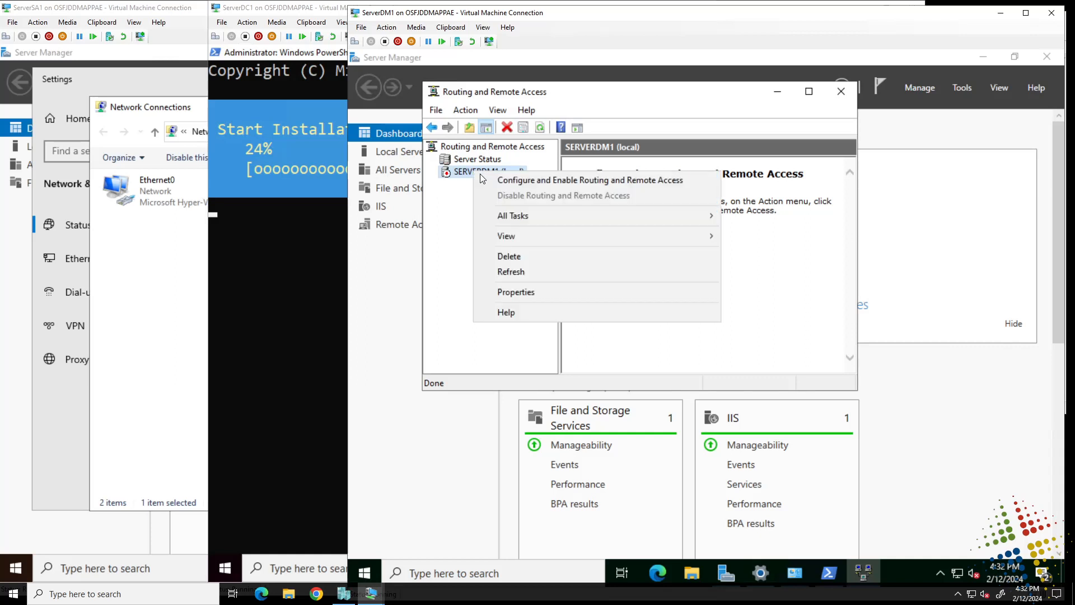
pyautogui.click(493, 180)
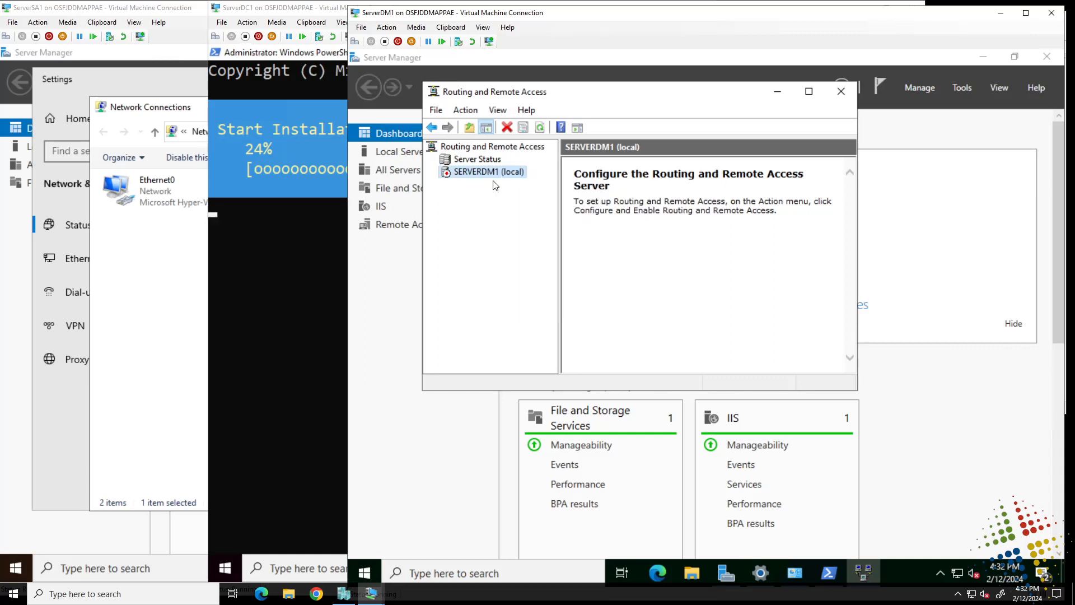
pyautogui.click(719, 368)
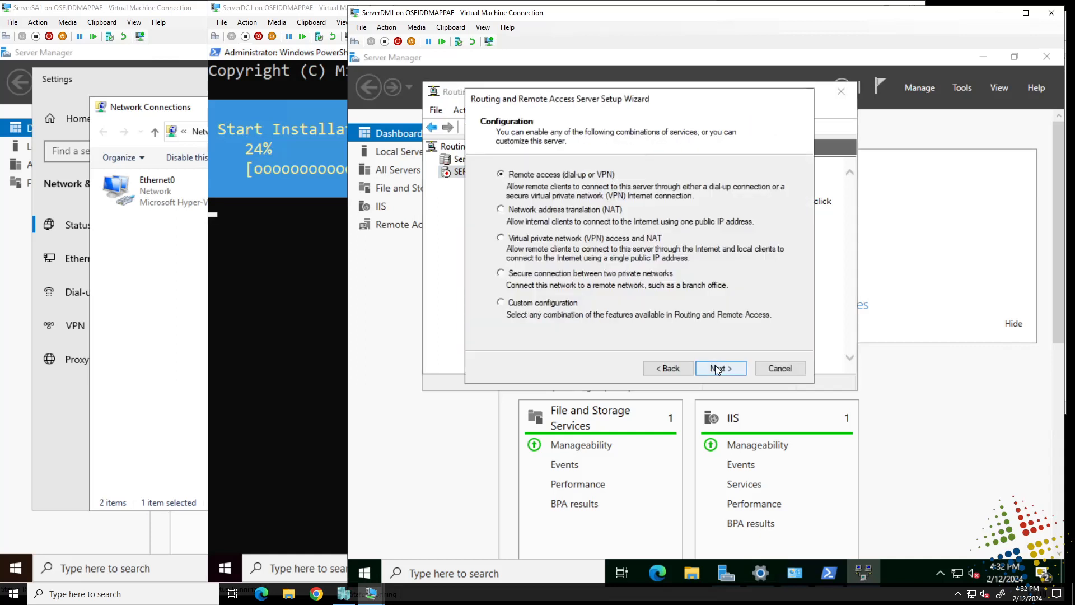
pyautogui.click(719, 367)
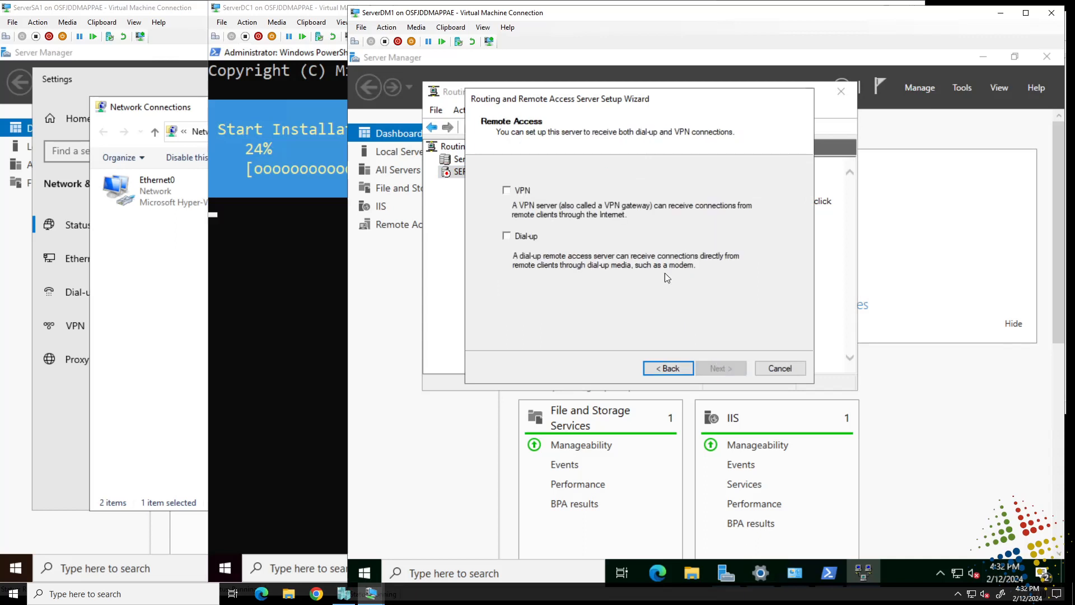
# - Enable the VPN role and choose Ethernet1 as the Internet-facing interface, keeping static packet filter security on
pyautogui.click(521, 191)
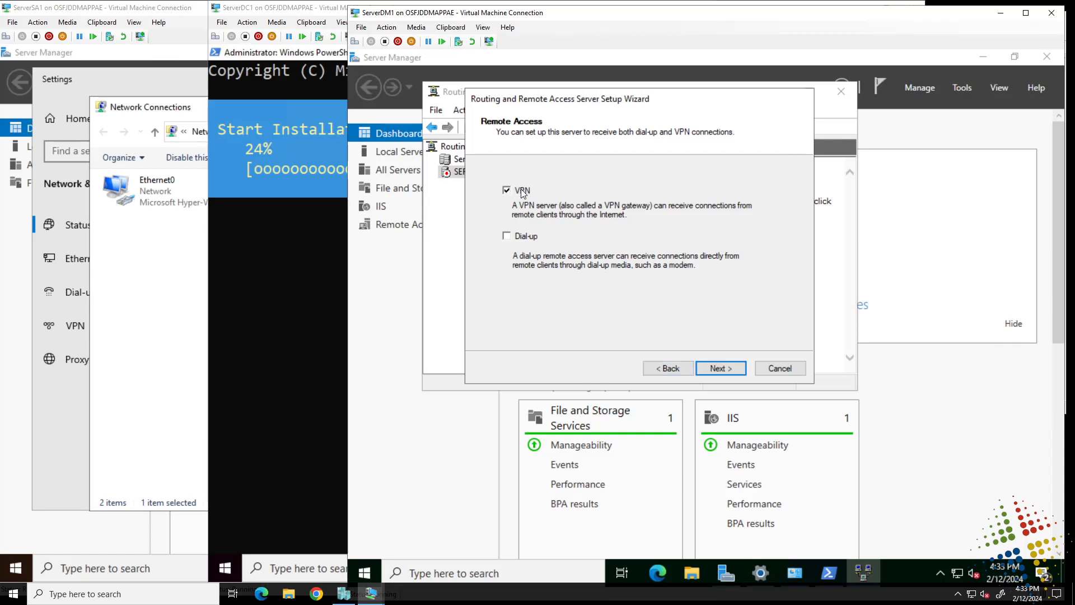
pyautogui.click(715, 368)
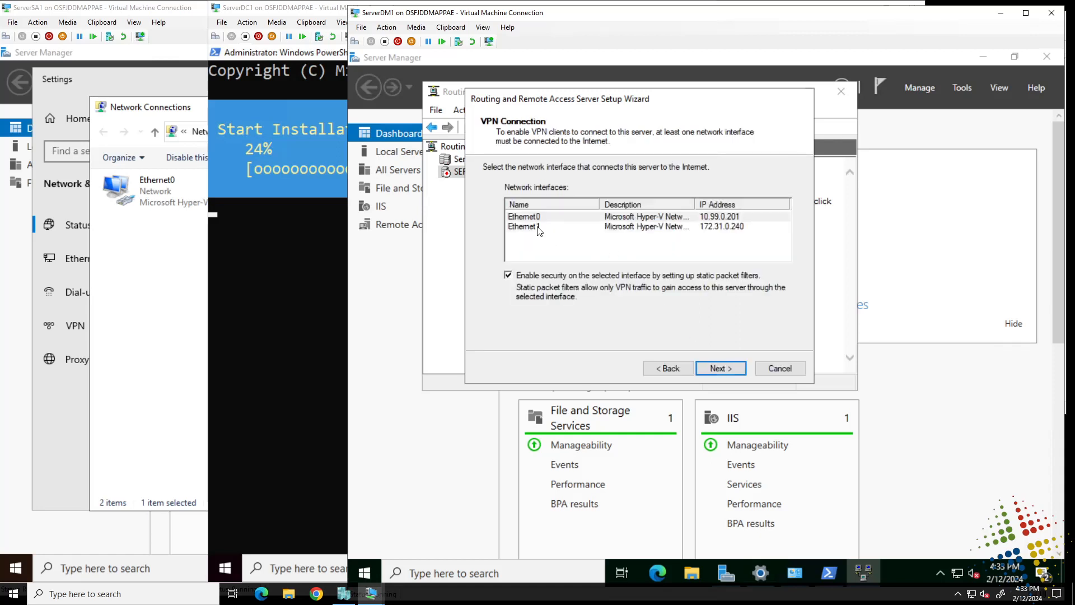
pyautogui.click(538, 228)
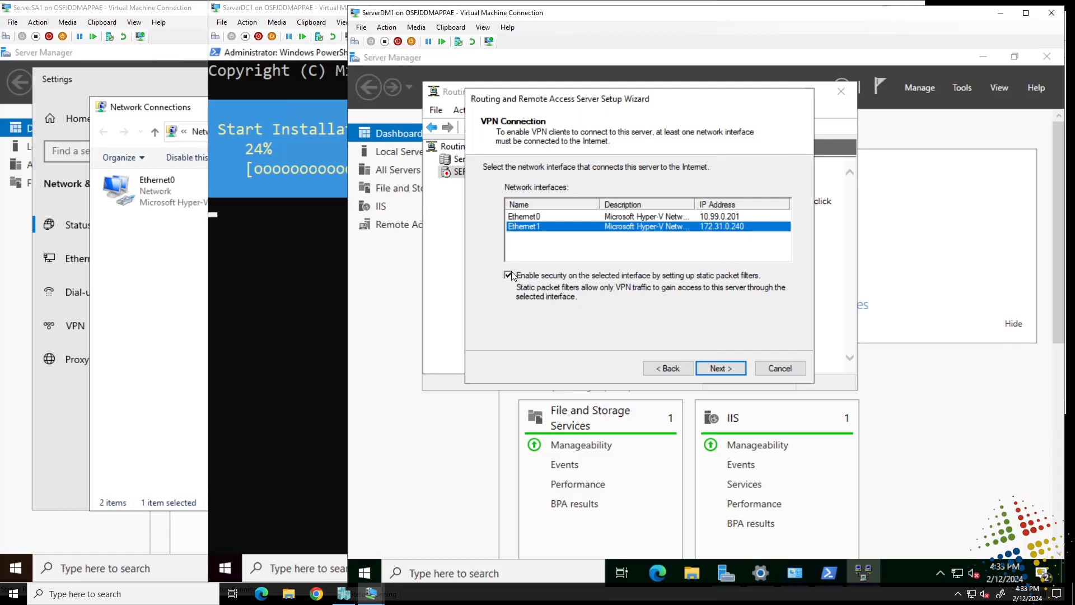
pyautogui.click(729, 367)
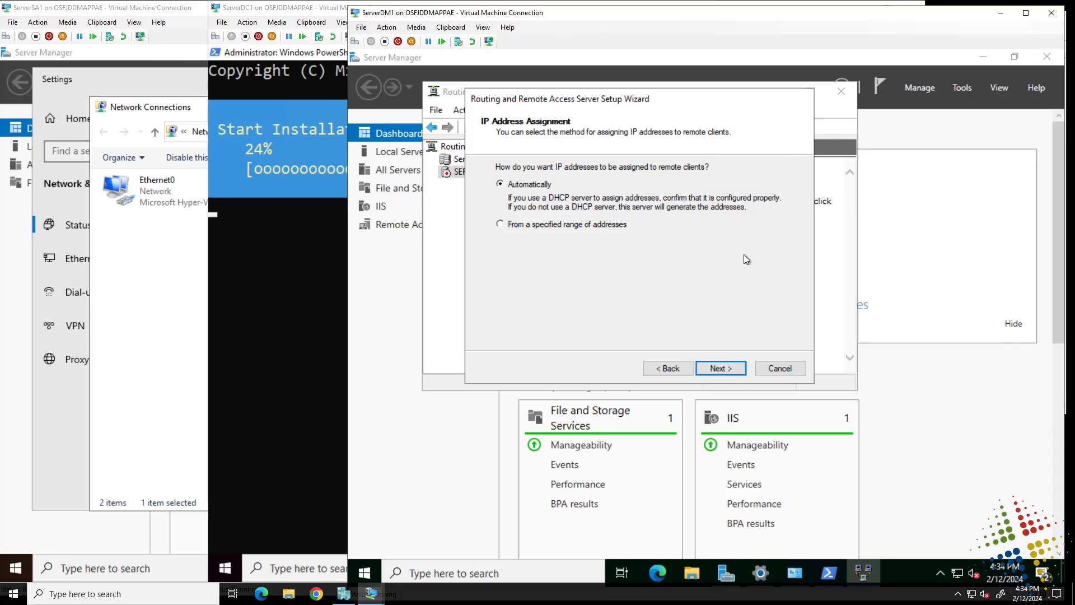
# - Assign remote clients addresses from a specified range, adding the range 172.31.0.1 to 172.31.0.10
pyautogui.click(721, 369)
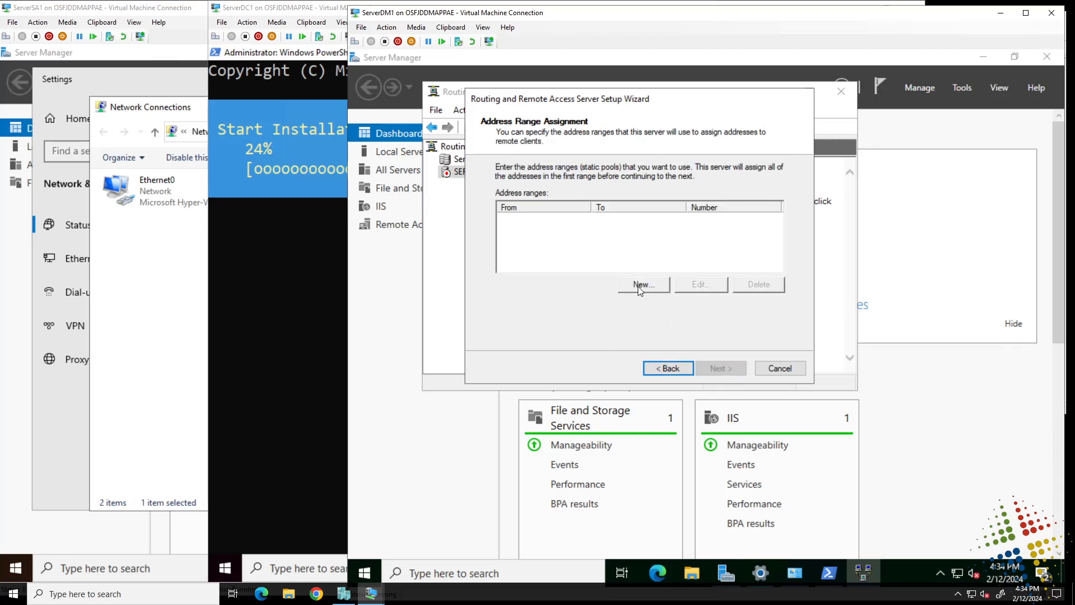
pyautogui.click(638, 285)
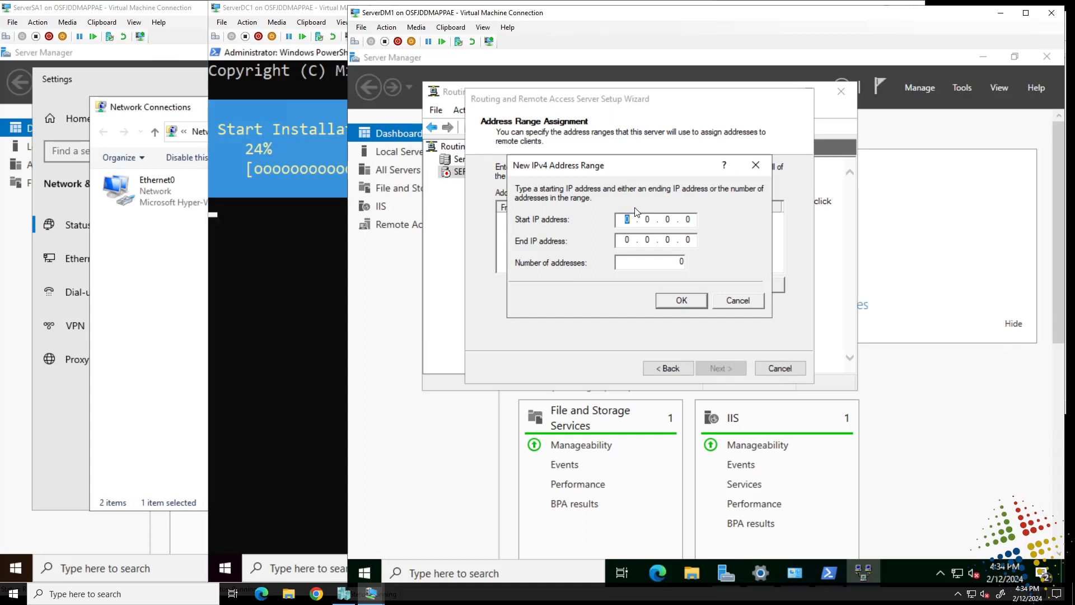
pyautogui.write('172 . 31 . 0 . 1')
pyautogui.click(628, 239)
pyautogui.write('172.31.0.10')
pyautogui.click(686, 299)
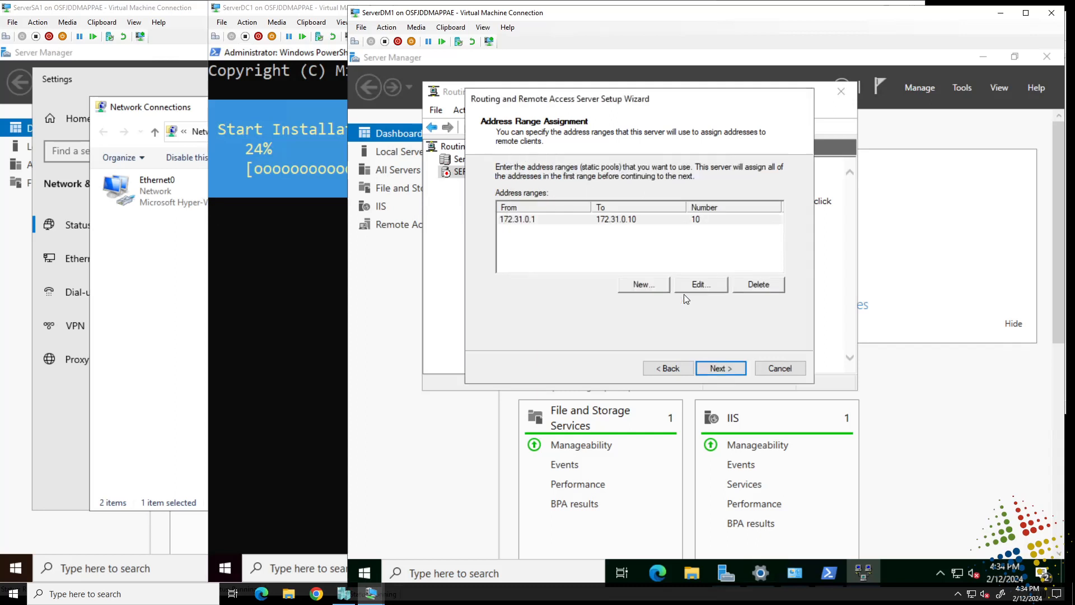
# - Keep authentication with Routing and Remote Access instead of RADIUS, finish the setup wizard, and acknowledge the DHCP relay notice
pyautogui.click(718, 367)
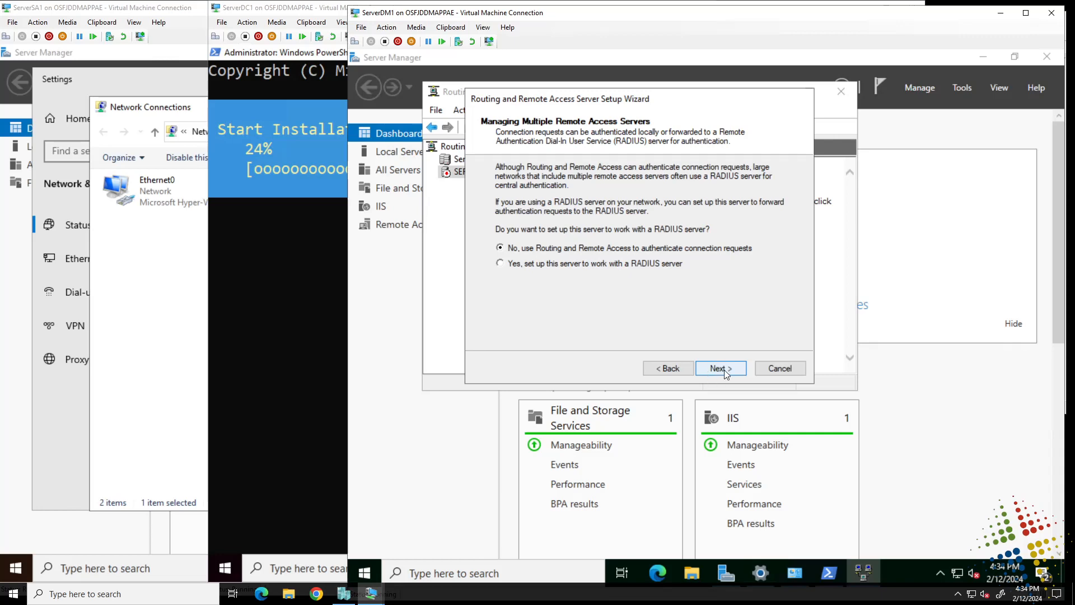
pyautogui.click(727, 368)
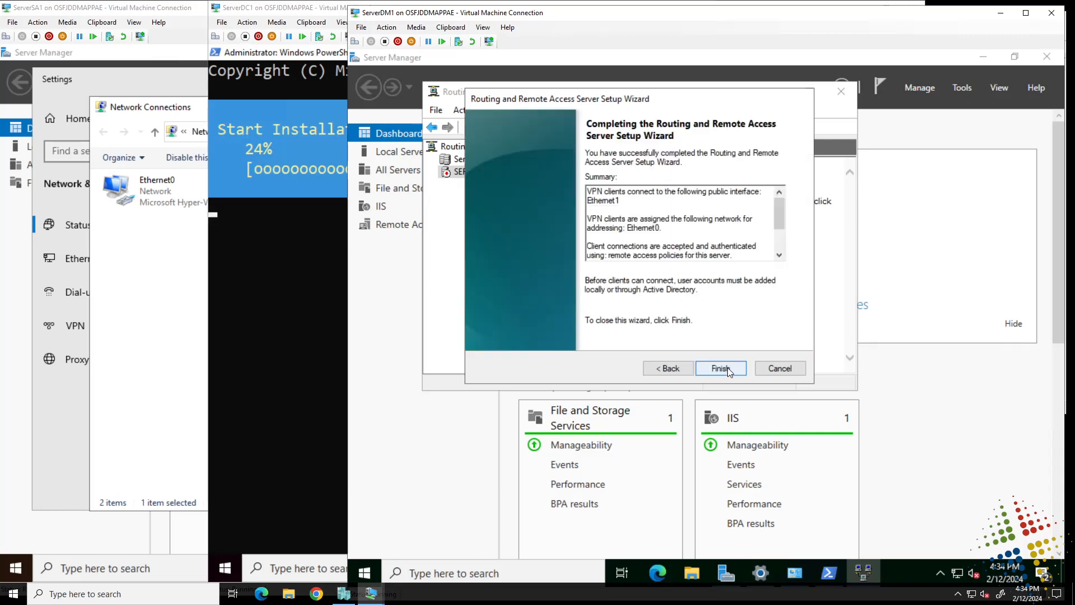
pyautogui.click(728, 367)
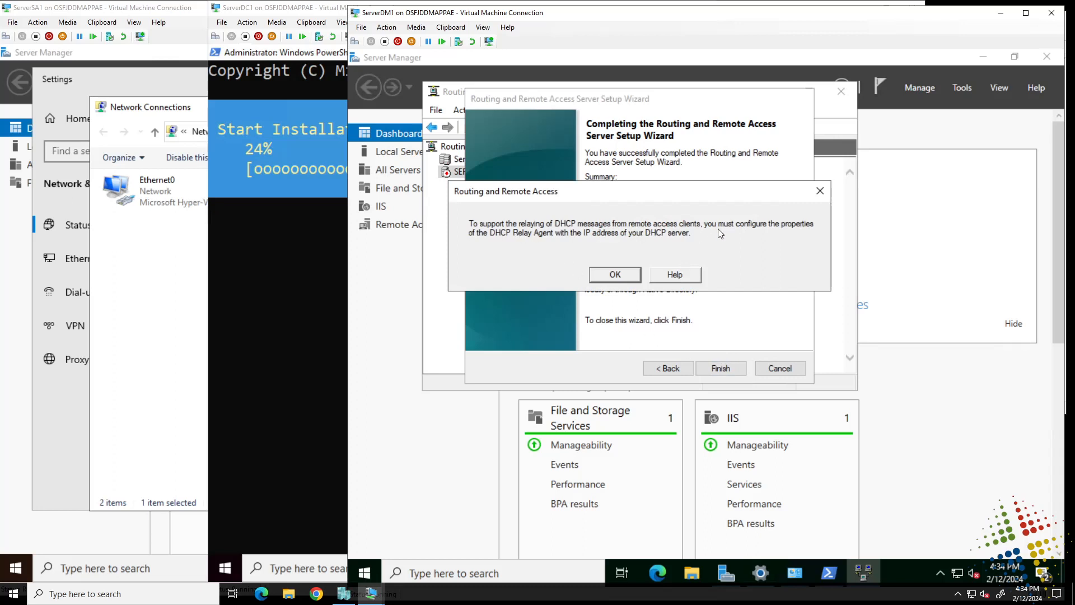
pyautogui.click(600, 276)
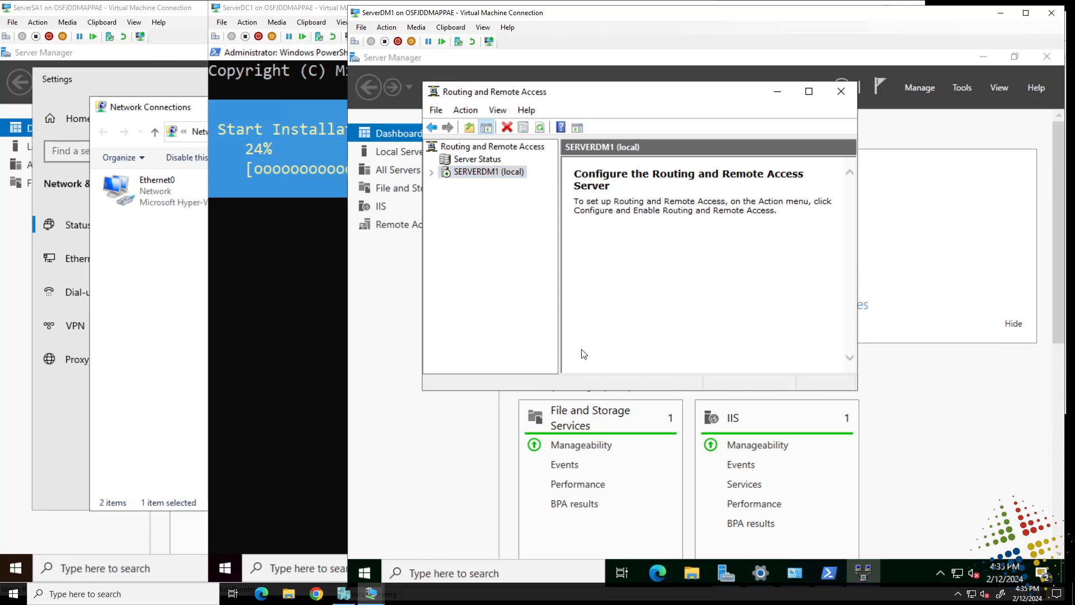
# - Search Windows on ServerDM1 for "advanced se" and open Windows Defender Firewall with Advanced Security
pyautogui.click(480, 568)
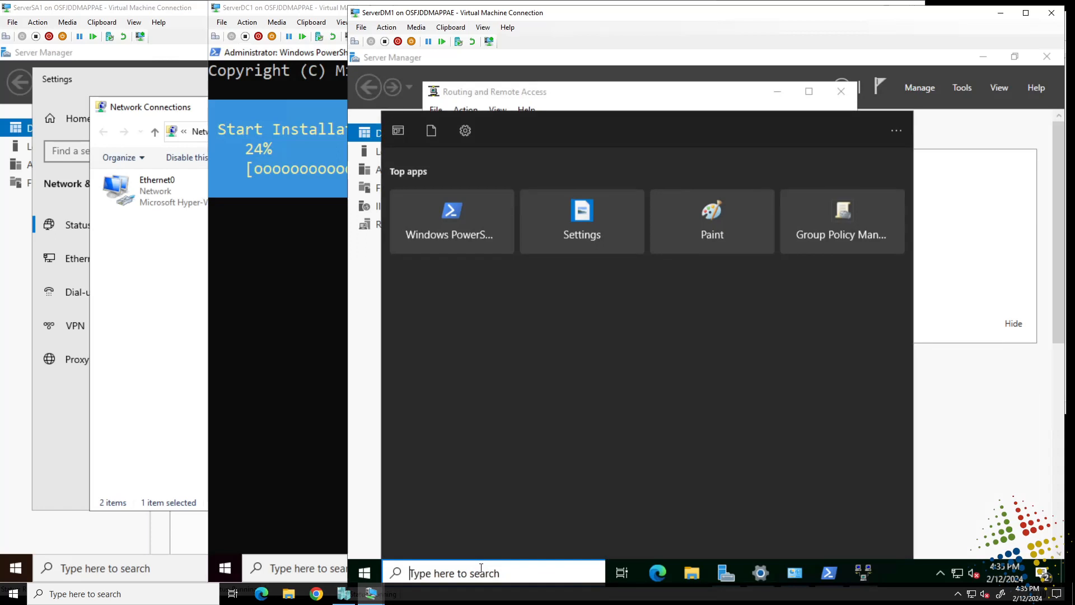
pyautogui.write('advianc')
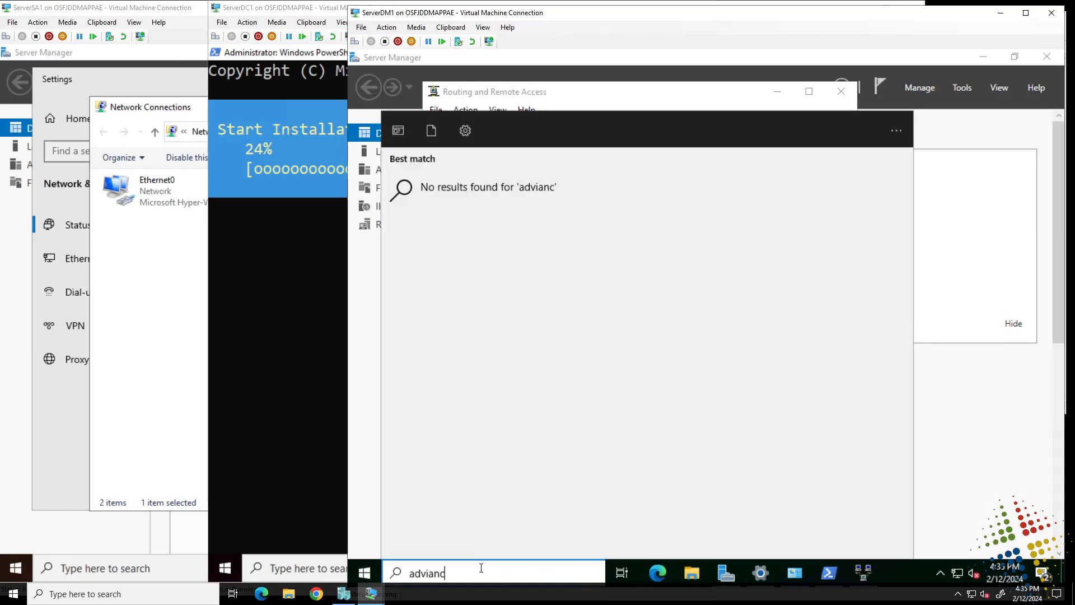
pyautogui.press('BackSpace')
pyautogui.press('BackSpace')
pyautogui.press('BackSpace')
pyautogui.press('BackSpace')
pyautogui.write('anced')
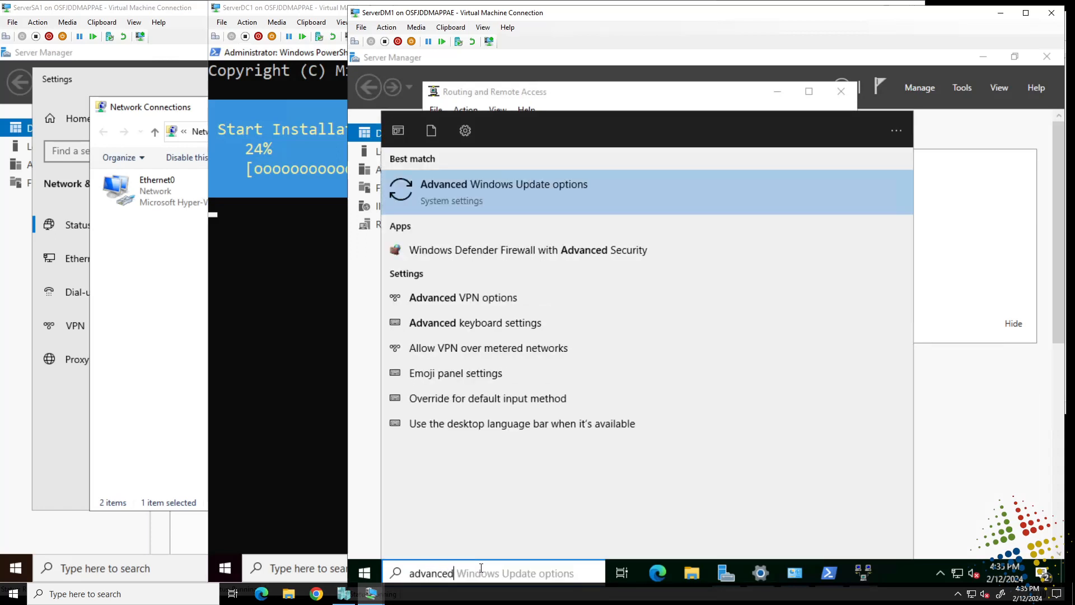
pyautogui.write(' fire')
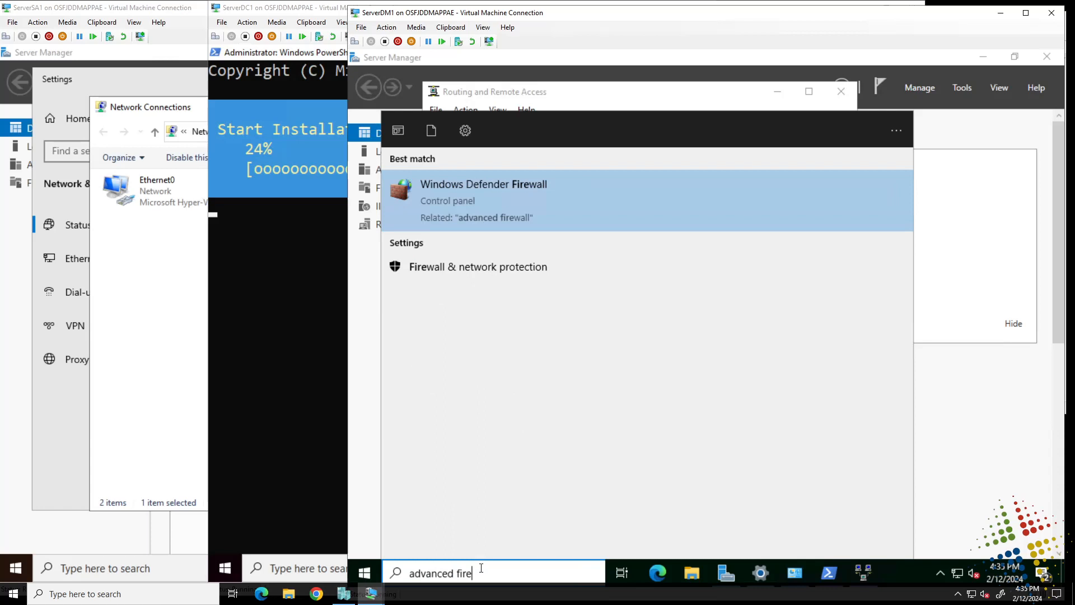
pyautogui.press('BackSpace')
pyautogui.press('BackSpace')
pyautogui.press('BackSpace')
pyautogui.press('BackSpace')
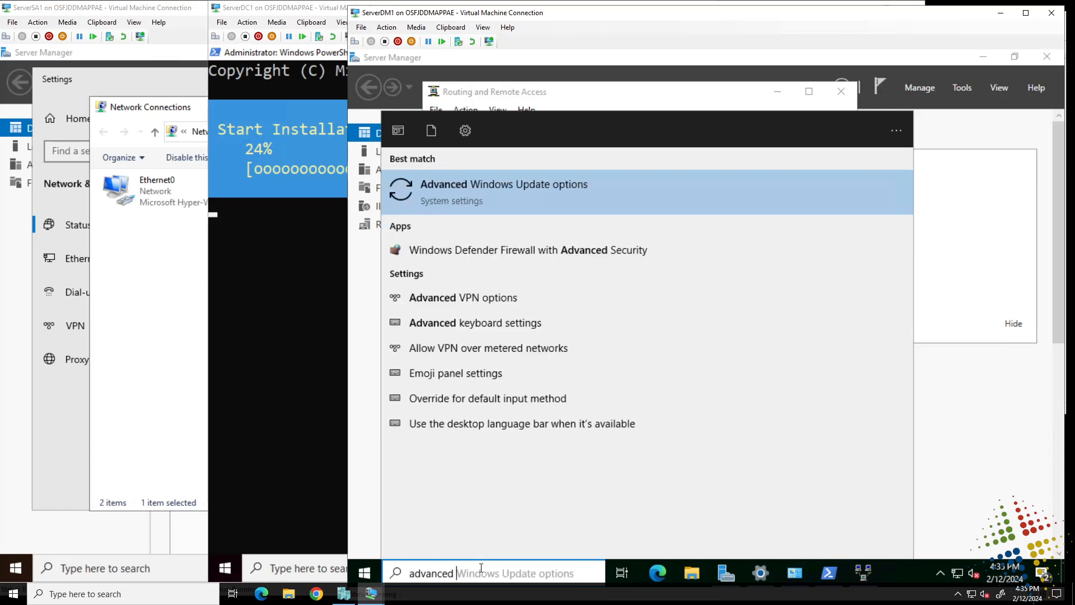
pyautogui.write('se')
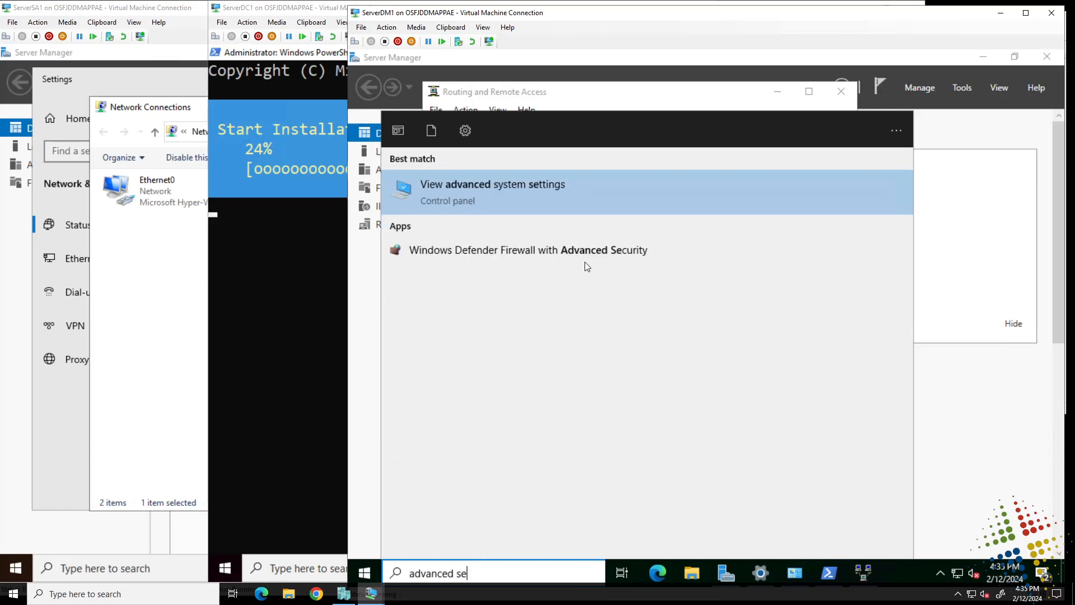
pyautogui.click(503, 253)
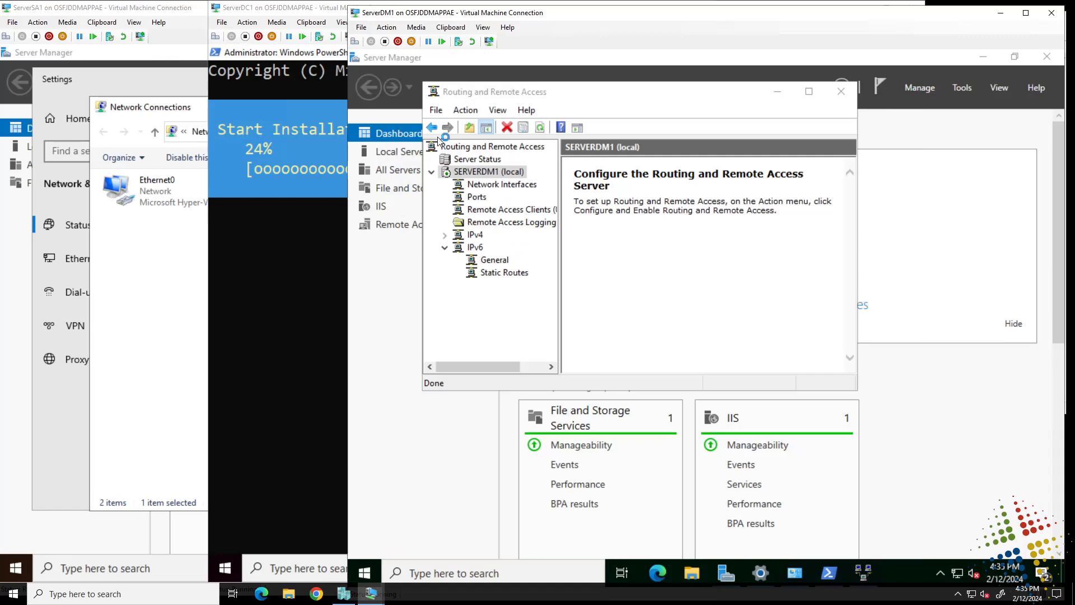
# - Show the inbound rules sorted by group and select the Routing and Remote Access rules for GRE-In, L2TP-In and PPTP-In
pyautogui.click(400, 132)
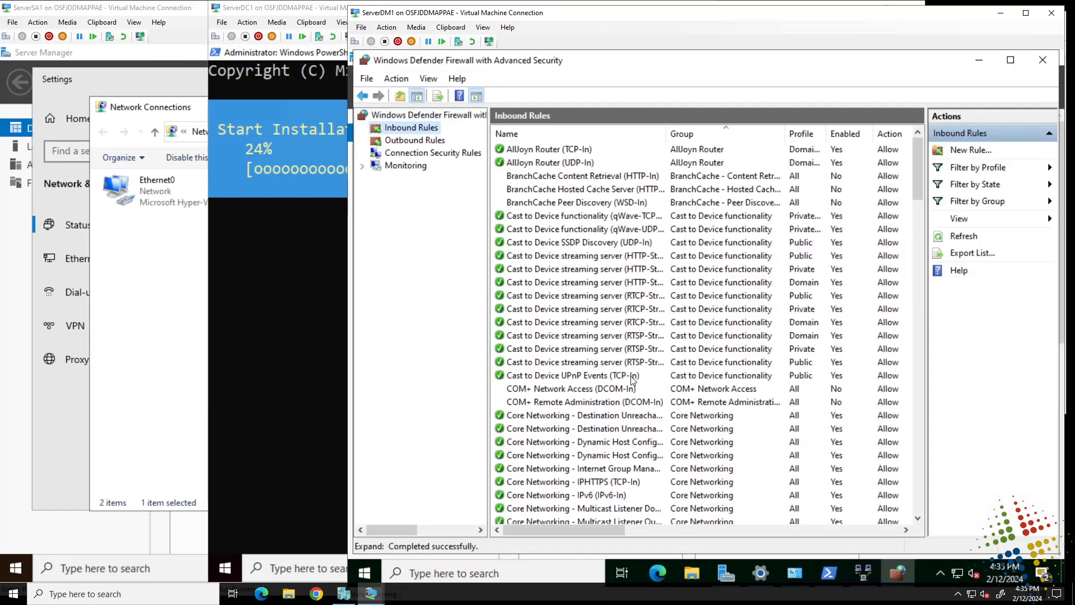
pyautogui.click(725, 132)
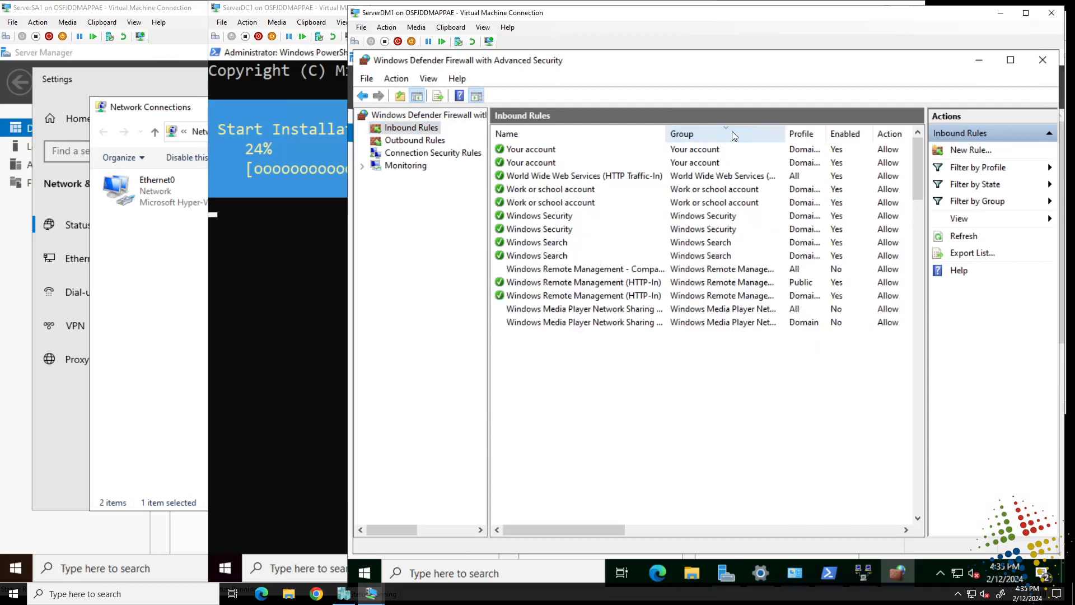
pyautogui.click(730, 133)
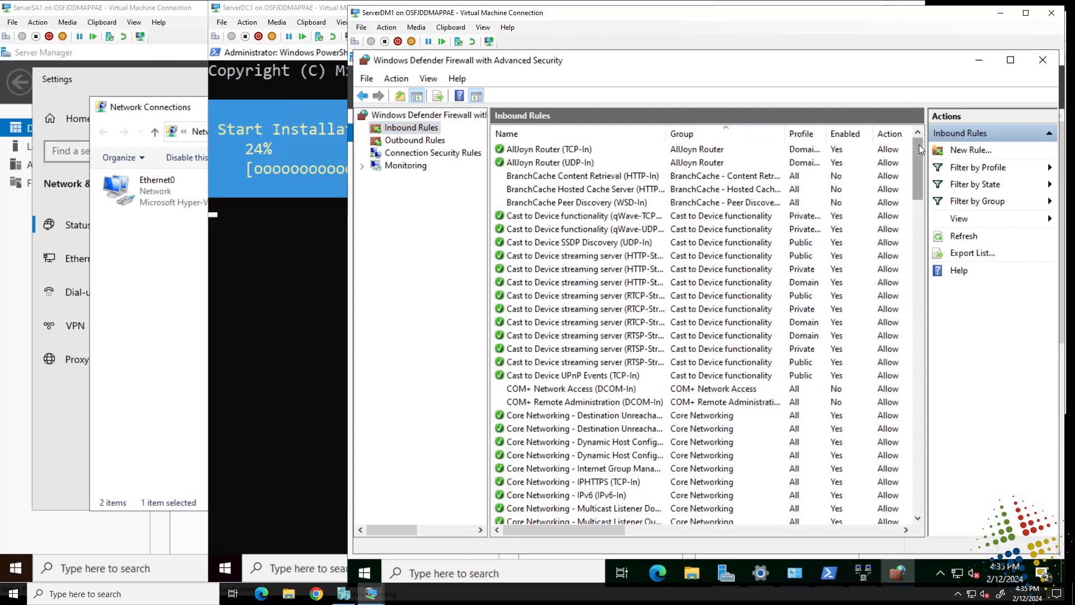
pyautogui.scroll(-2, 921, 345)
pyautogui.moveTo(922, 345); pyautogui.dragTo(924, 375)
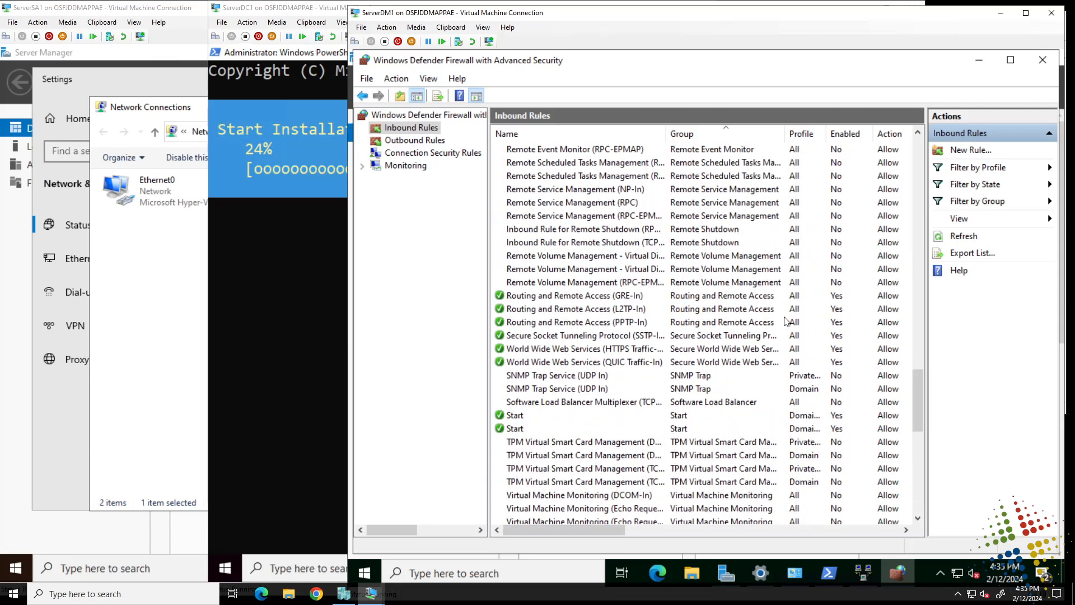
pyautogui.click(733, 296)
pyautogui.keyDown('shift'); pyautogui.click(729, 324); pyautogui.keyUp('shift')
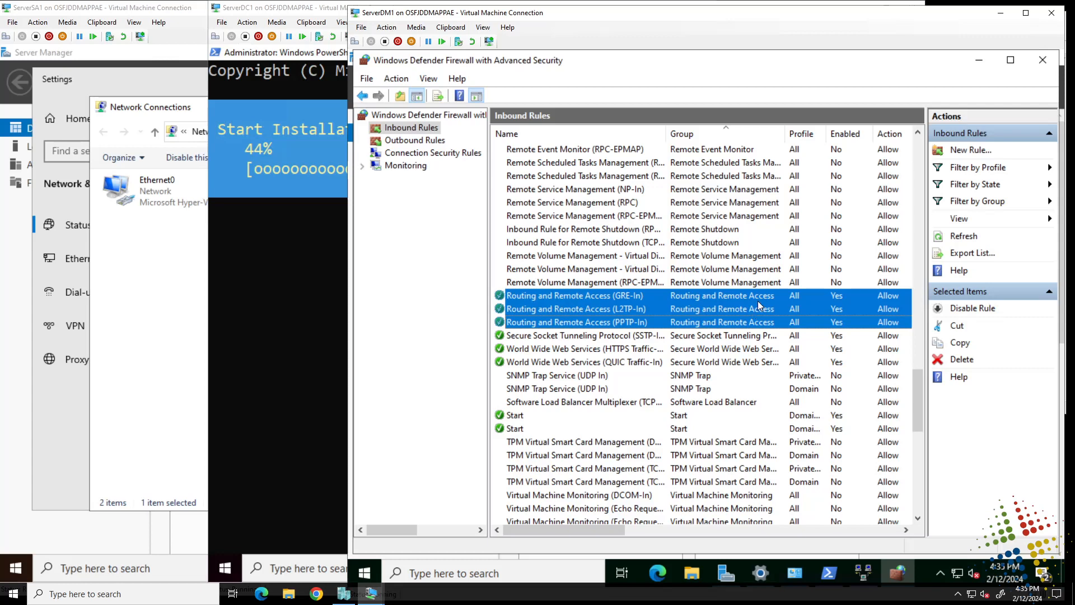
# - Switch to the ServerDC1 virtual machine to check the progress of the PowerShell installation
pyautogui.click(307, 12)
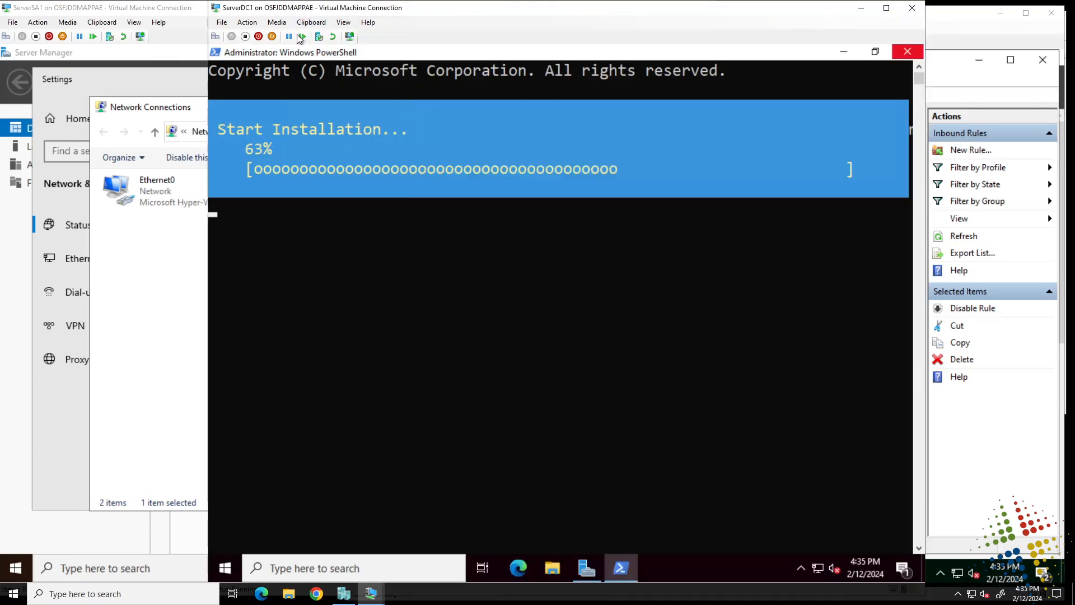